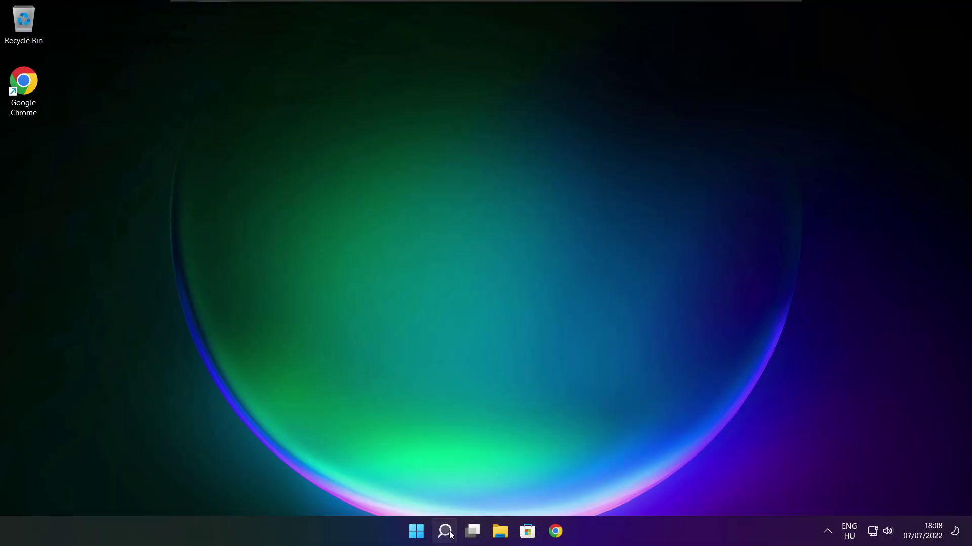
Search for 'device manager' and launch Device Manager from the best match.
{"action": "left_click", "coordinate": [445, 533]}
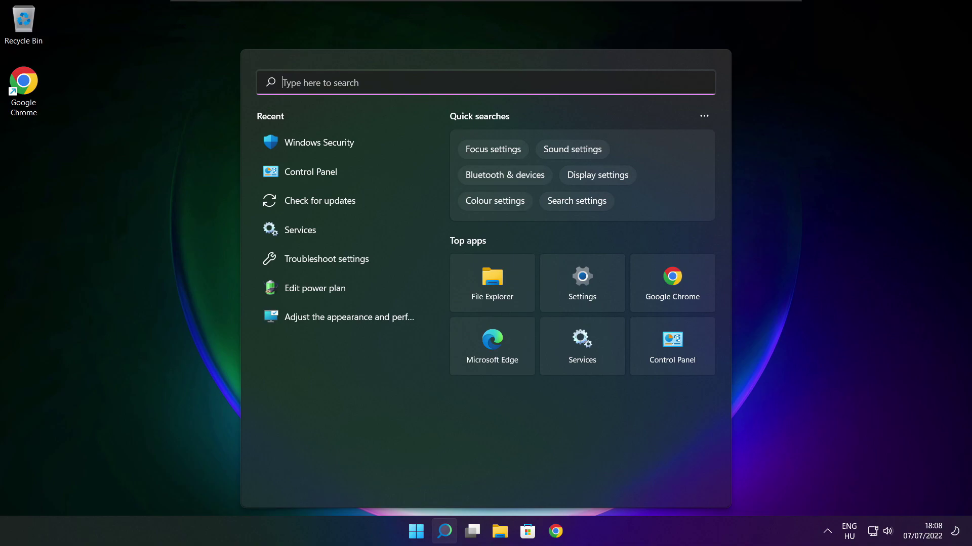
{"action": "type", "text": "devic"}
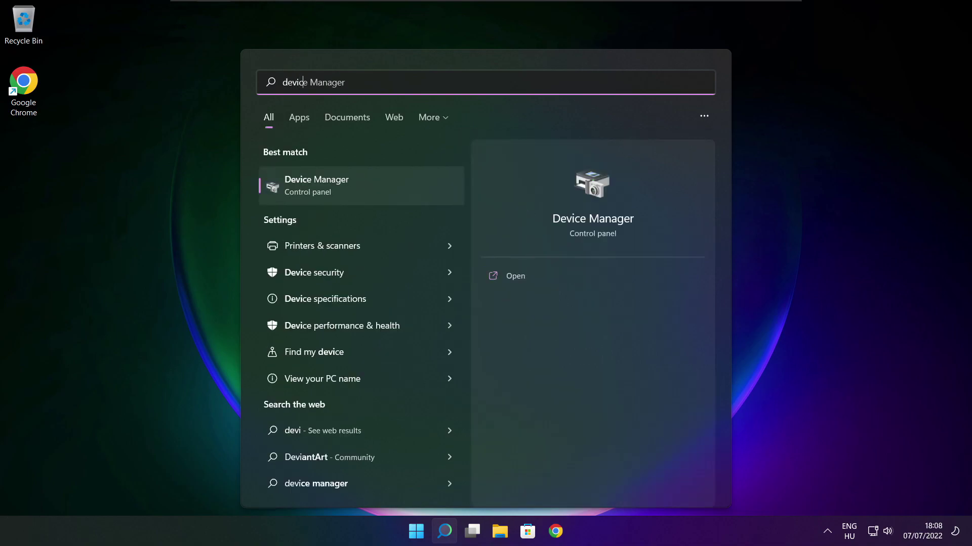
{"action": "type", "text": "e mana"}
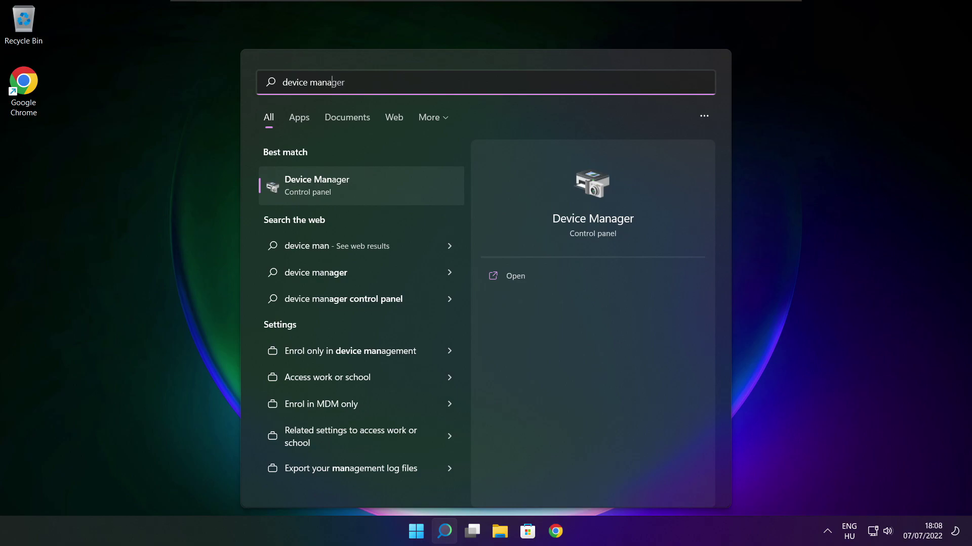
{"action": "type", "text": "ger"}
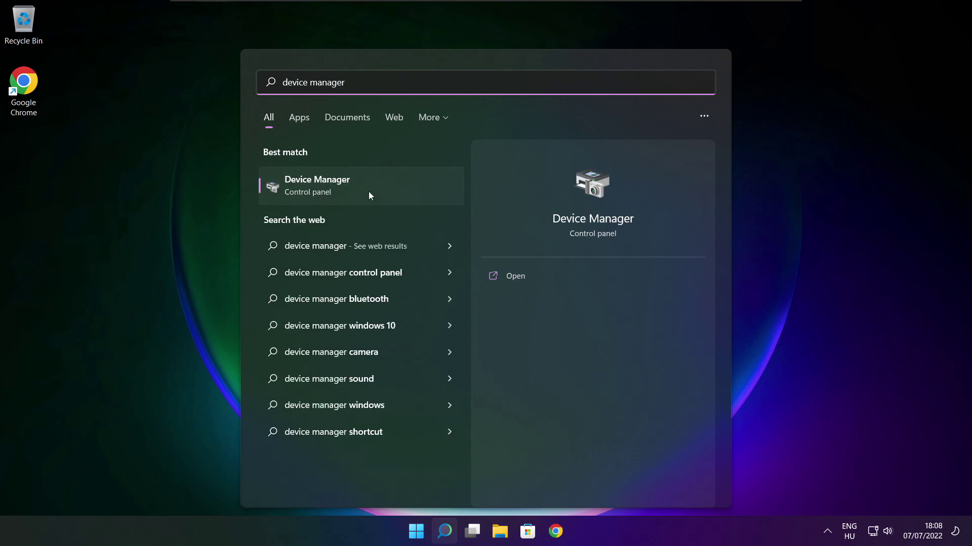
{"action": "left_click", "coordinate": [398, 194]}
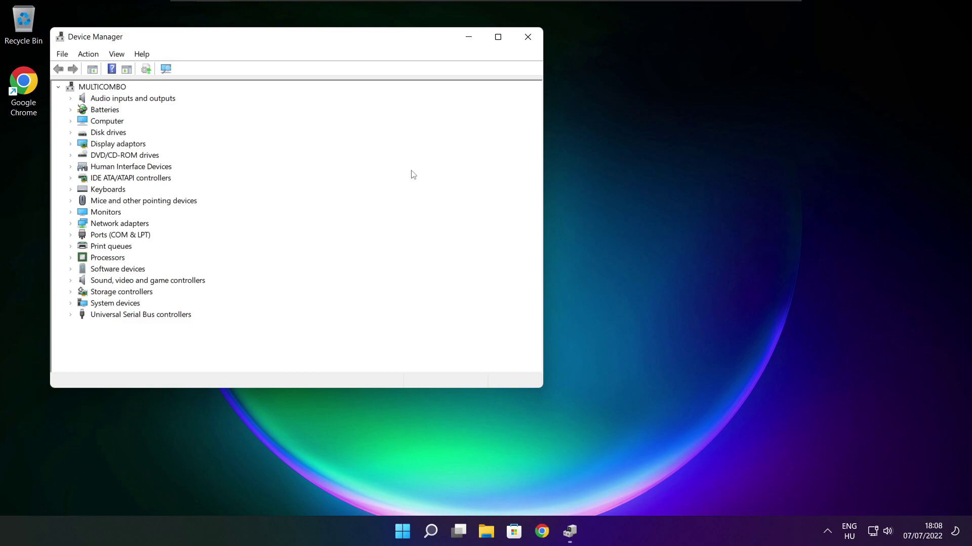
Run an automatic driver search for the VMware SVGA 3D display adapter, which reports the best driver installed.
{"action": "left_click", "coordinate": [498, 37]}
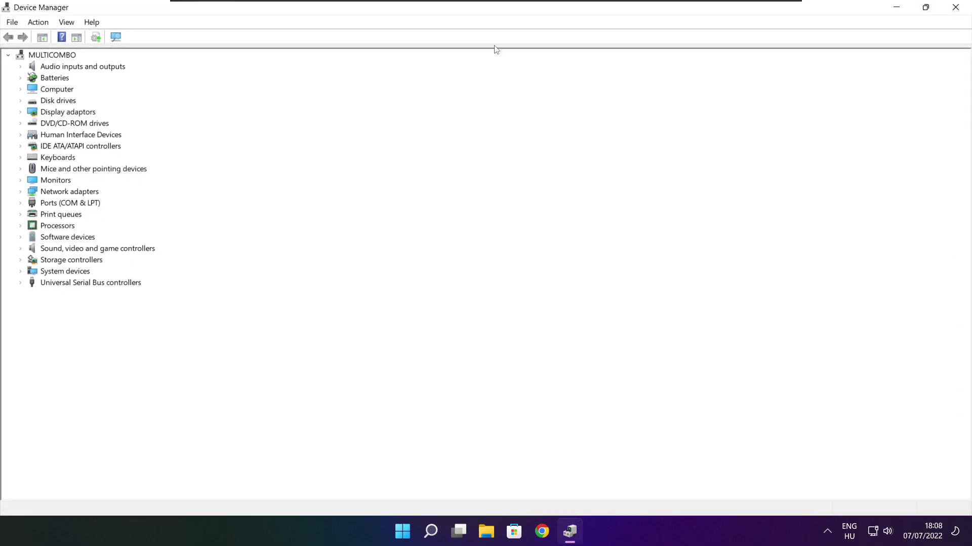
{"action": "left_click", "coordinate": [57, 114]}
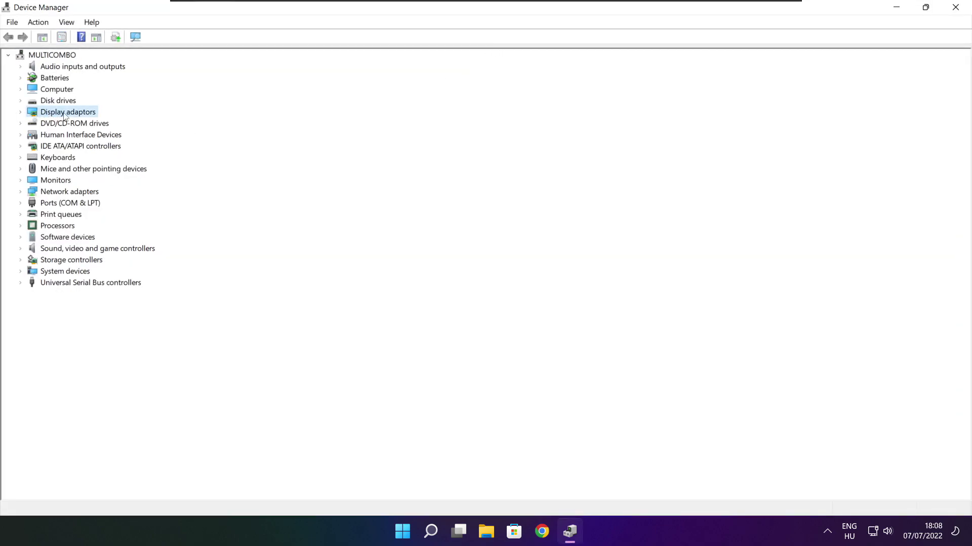
{"action": "left_click", "coordinate": [20, 113]}
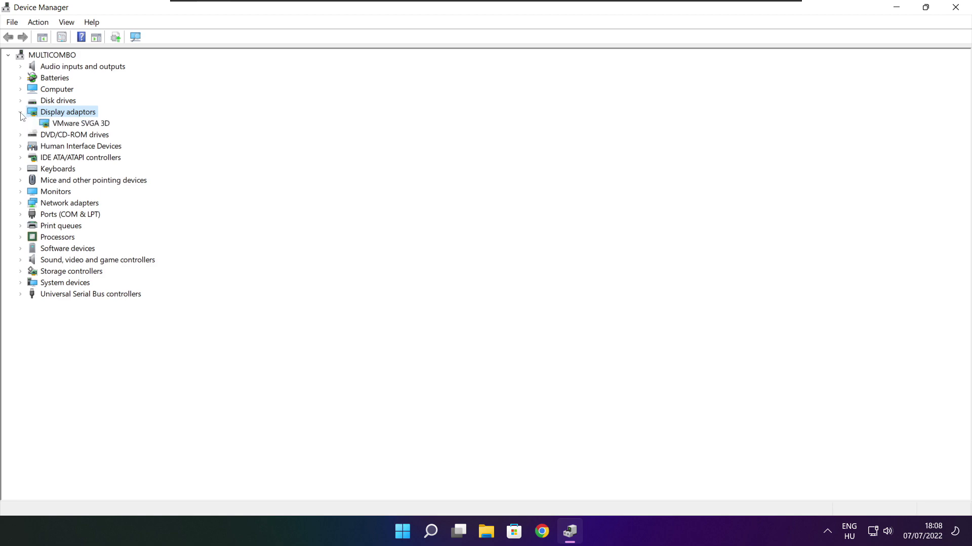
{"action": "left_click", "coordinate": [50, 125]}
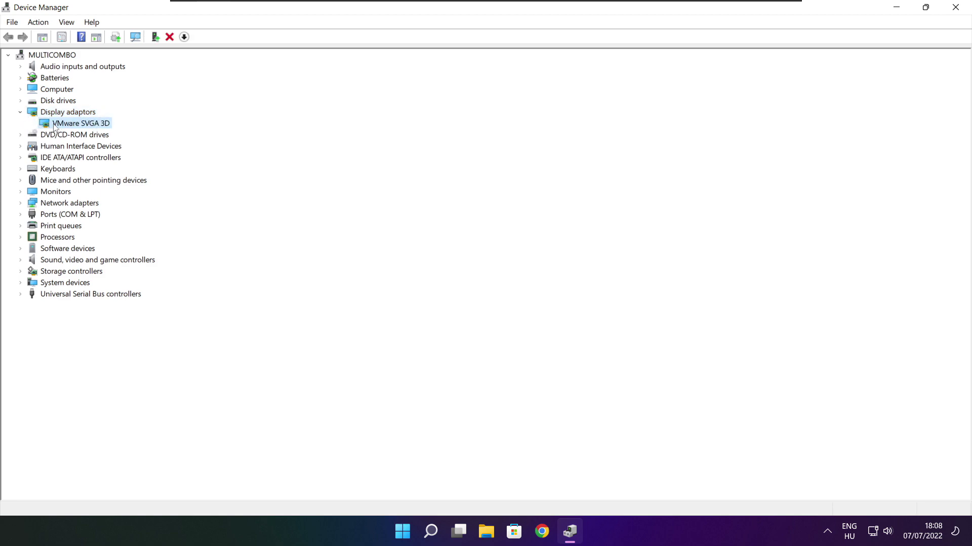
{"action": "right_click", "coordinate": [70, 123]}
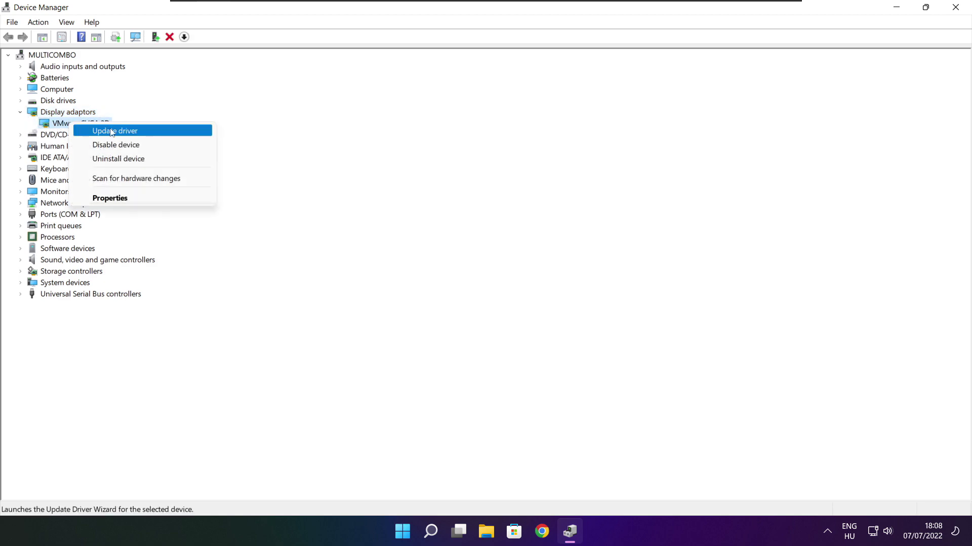
{"action": "left_click", "coordinate": [138, 130]}
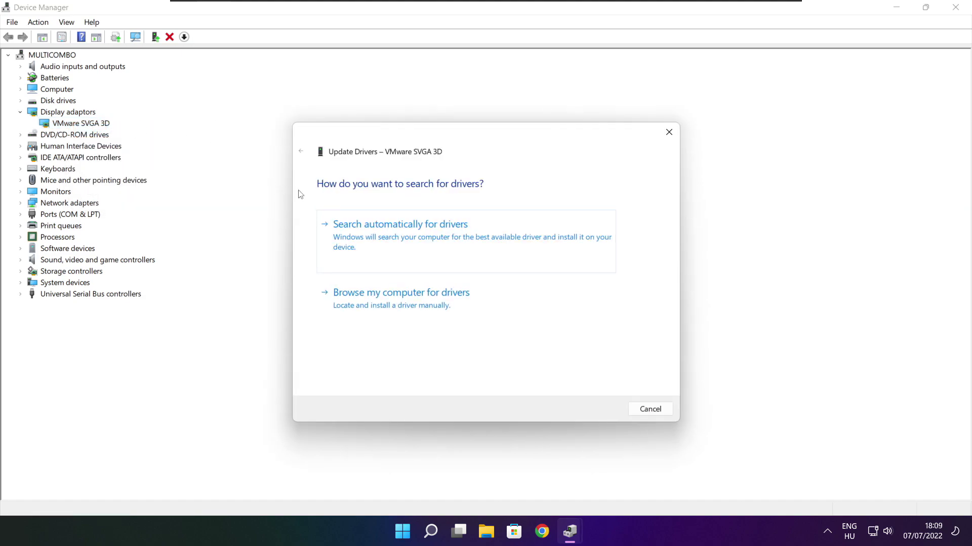
{"action": "left_click", "coordinate": [447, 245]}
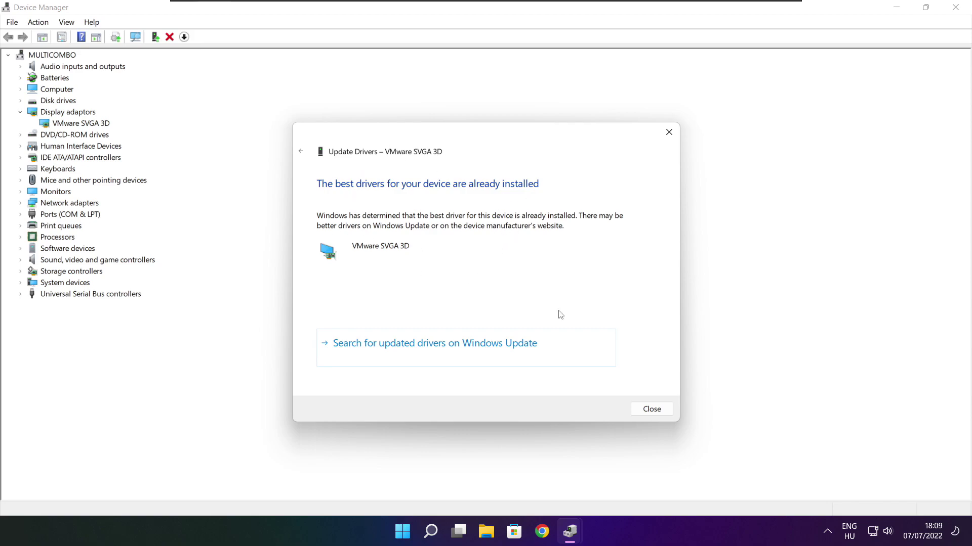
{"action": "left_click", "coordinate": [651, 410]}
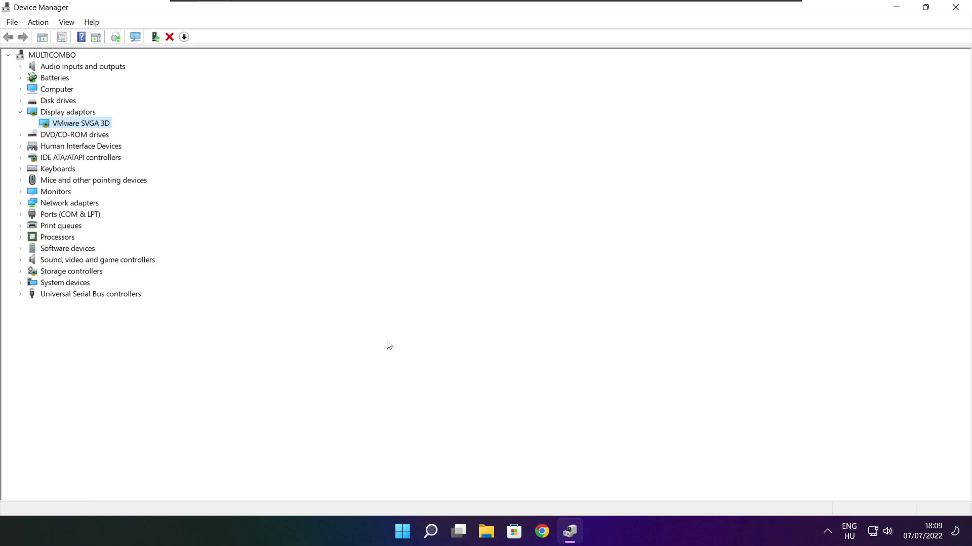
{"action": "left_click", "coordinate": [46, 262]}
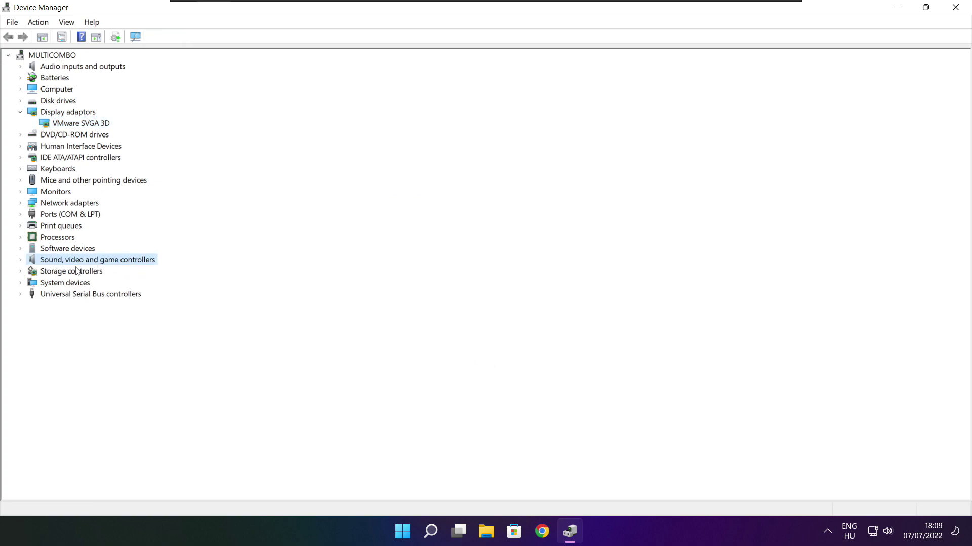
Run an automatic driver search for the High Definition Audio Device, then close Device Manager.
{"action": "left_click", "coordinate": [21, 261]}
{"action": "left_click", "coordinate": [94, 275]}
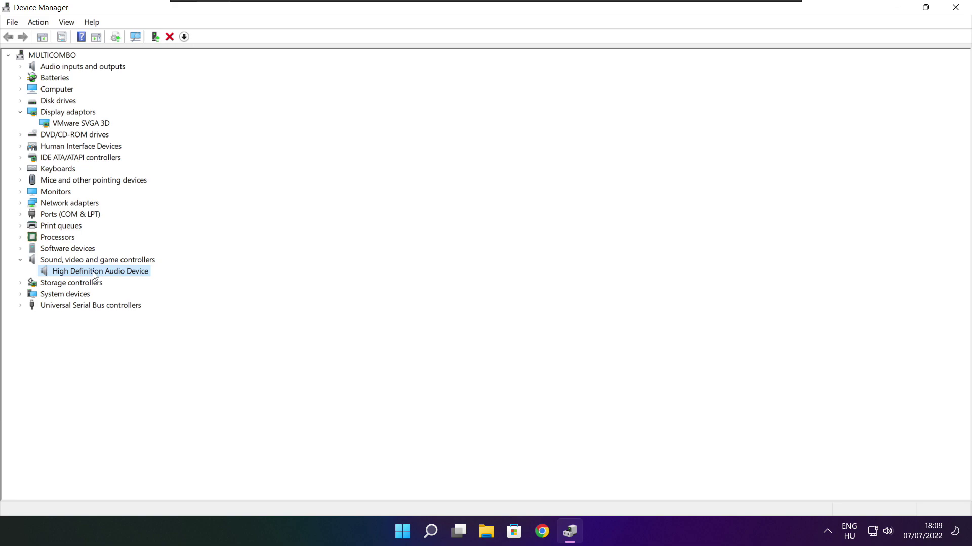
{"action": "right_click", "coordinate": [94, 276]}
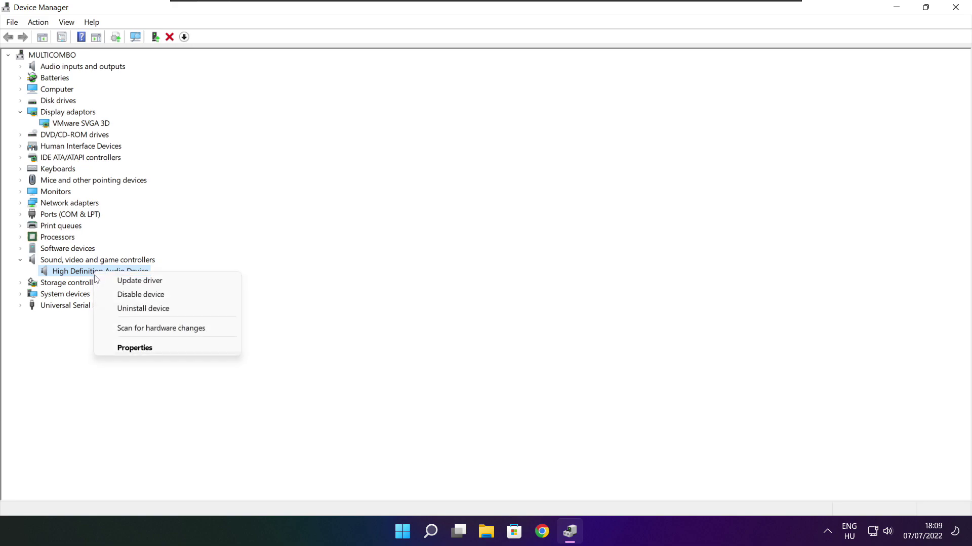
{"action": "left_click", "coordinate": [190, 286]}
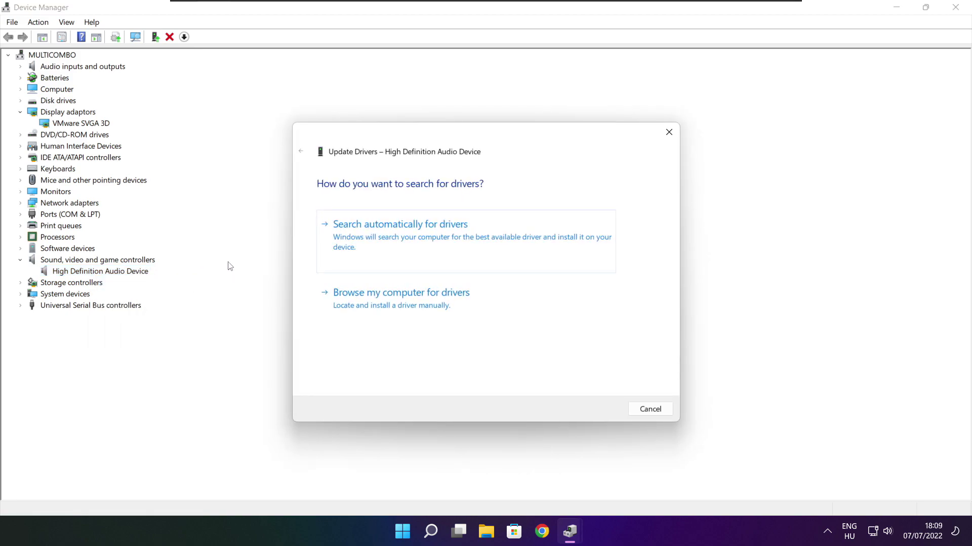
{"action": "left_click", "coordinate": [422, 241]}
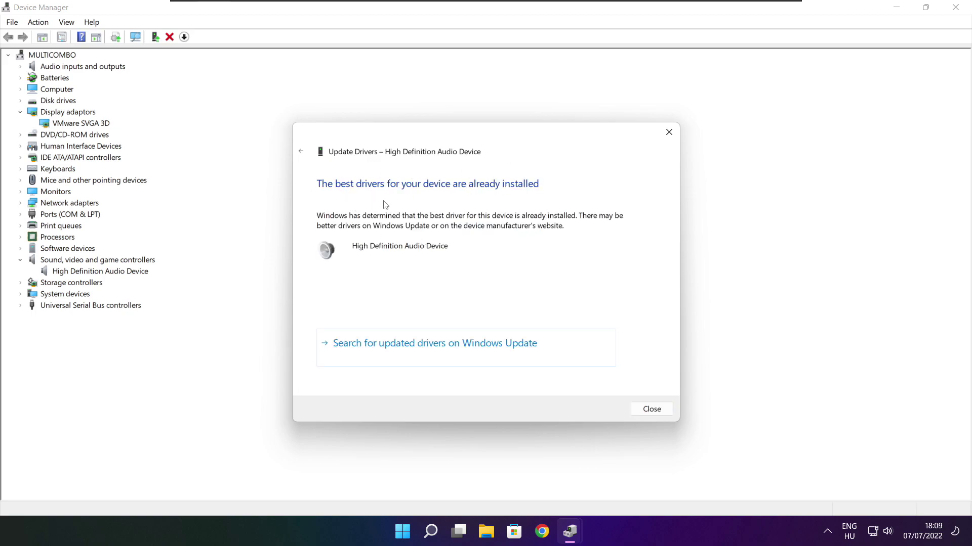
{"action": "left_click", "coordinate": [653, 413]}
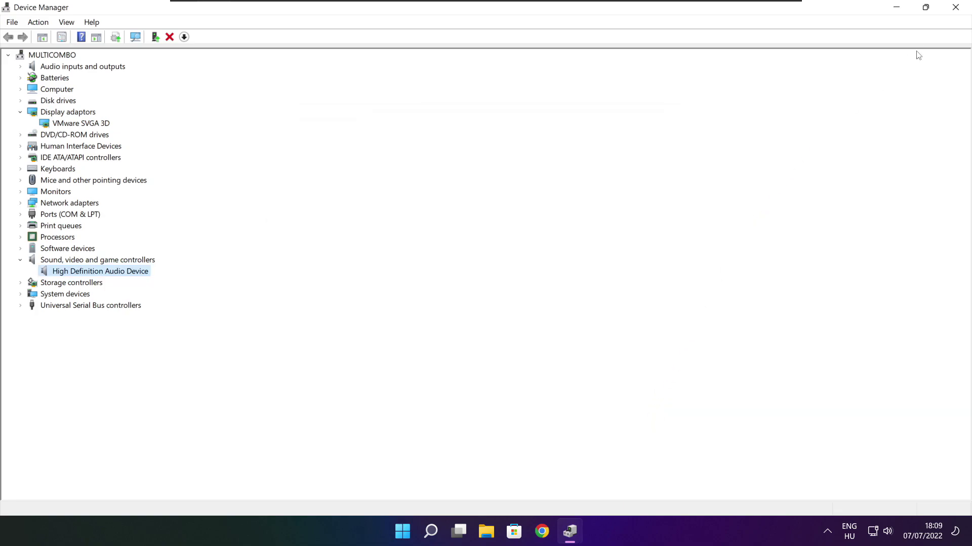
{"action": "left_click", "coordinate": [958, 11]}
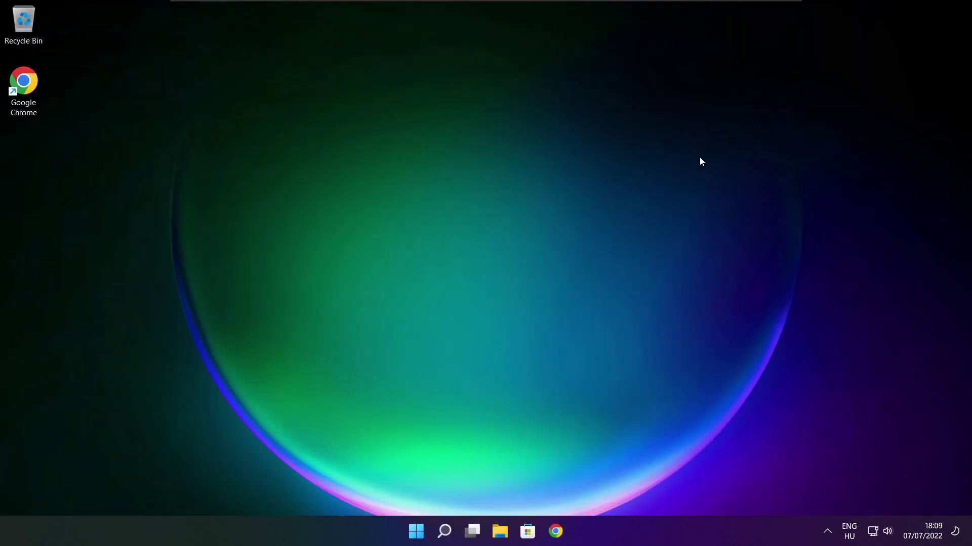
Switch the active power plan to High performance via 'edit power plan', then close Power Options.
{"action": "left_click", "coordinate": [445, 533]}
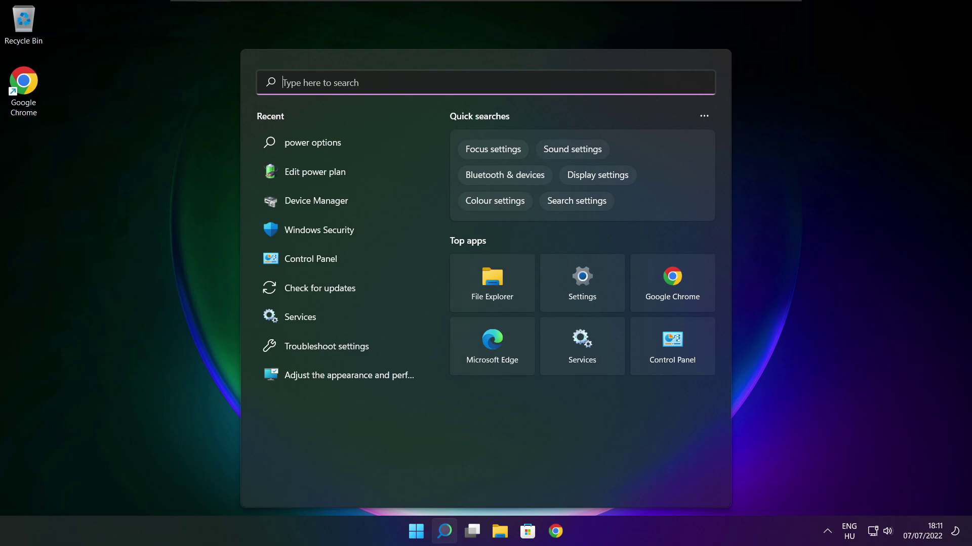
{"action": "type", "text": "edit"}
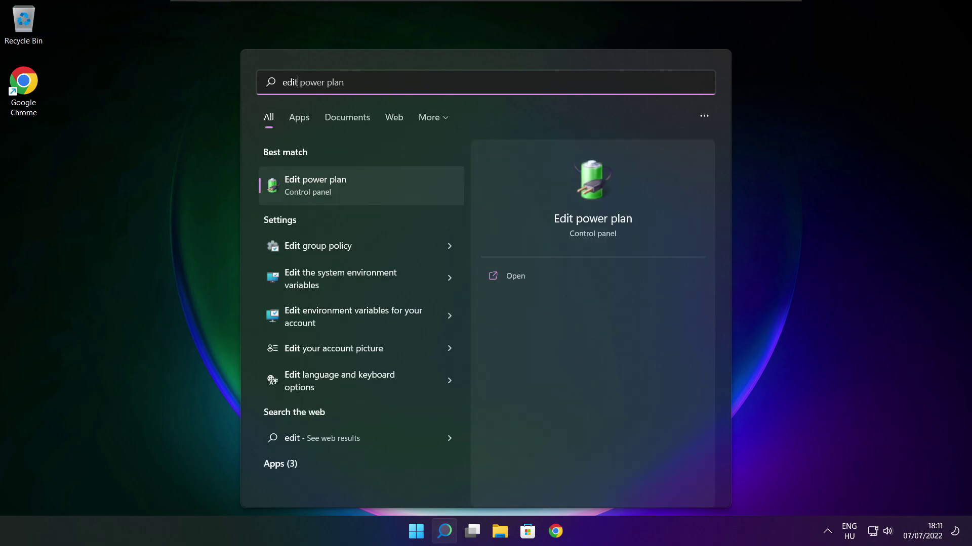
{"action": "type", "text": " power plan"}
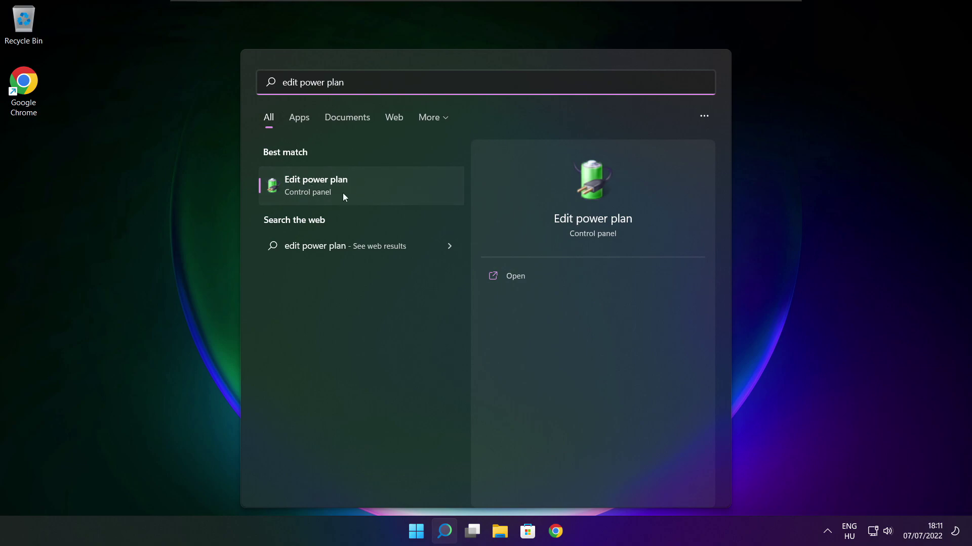
{"action": "left_click", "coordinate": [383, 188]}
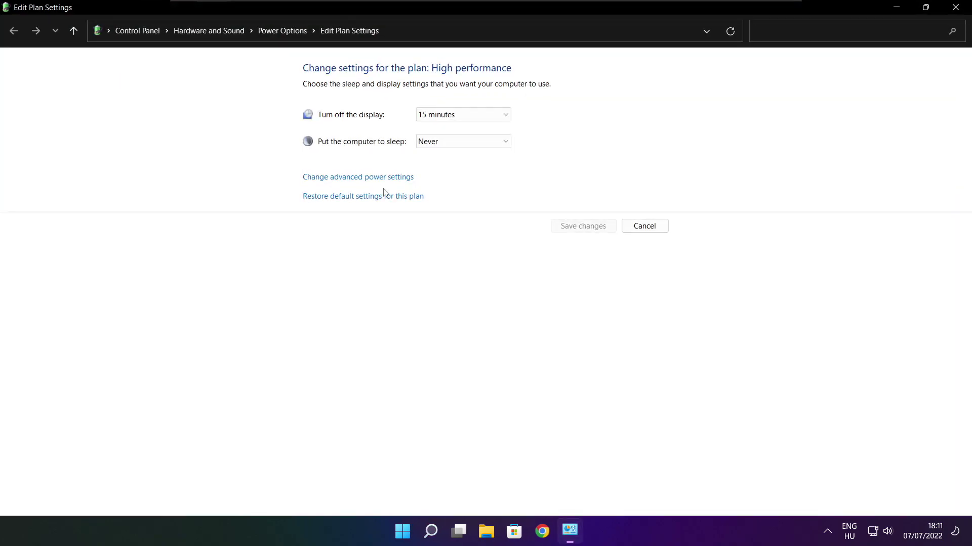
{"action": "left_click", "coordinate": [289, 38]}
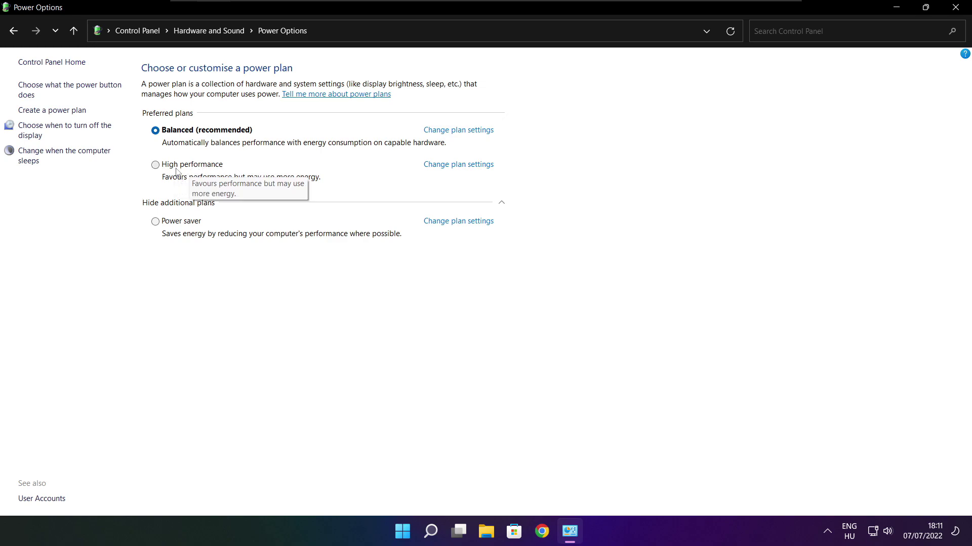
{"action": "left_click", "coordinate": [204, 169]}
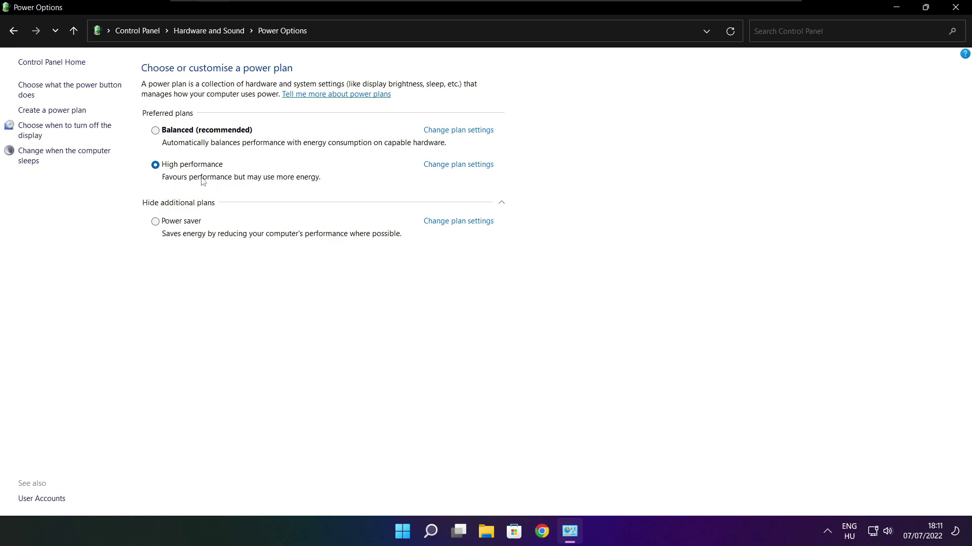
{"action": "left_click", "coordinate": [958, 7]}
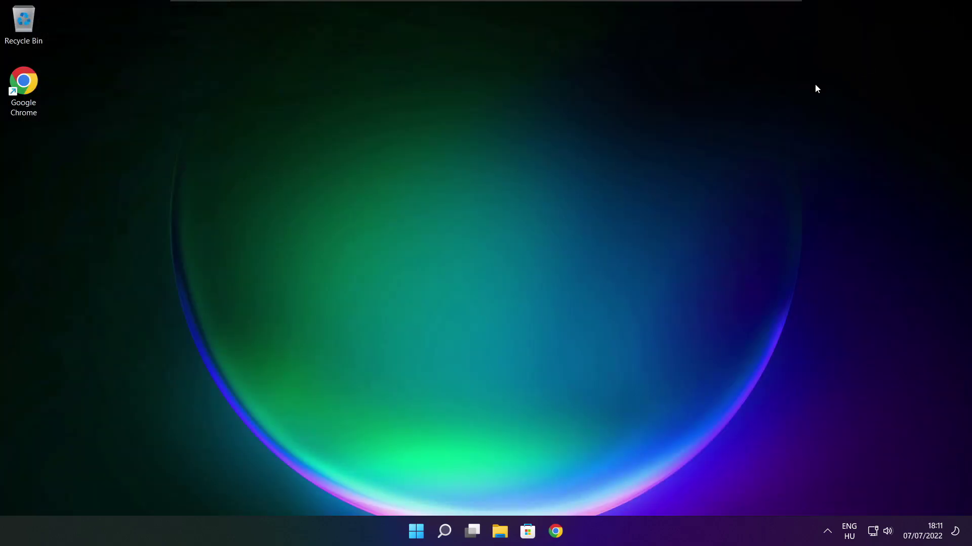
Check Game Mode and the Xbox Game Bar controller-button option in Gaming settings, then close Settings.
{"action": "left_click", "coordinate": [445, 531]}
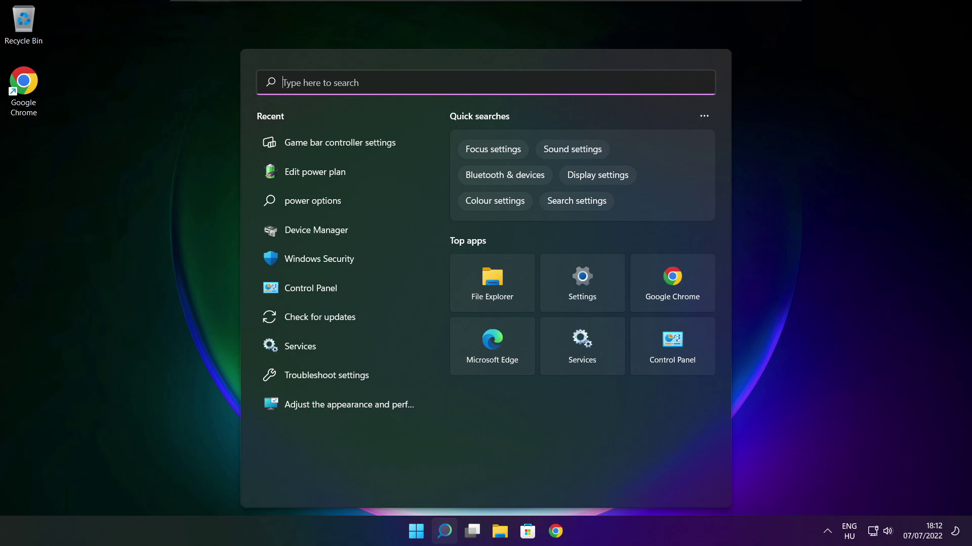
{"action": "type", "text": "game mo"}
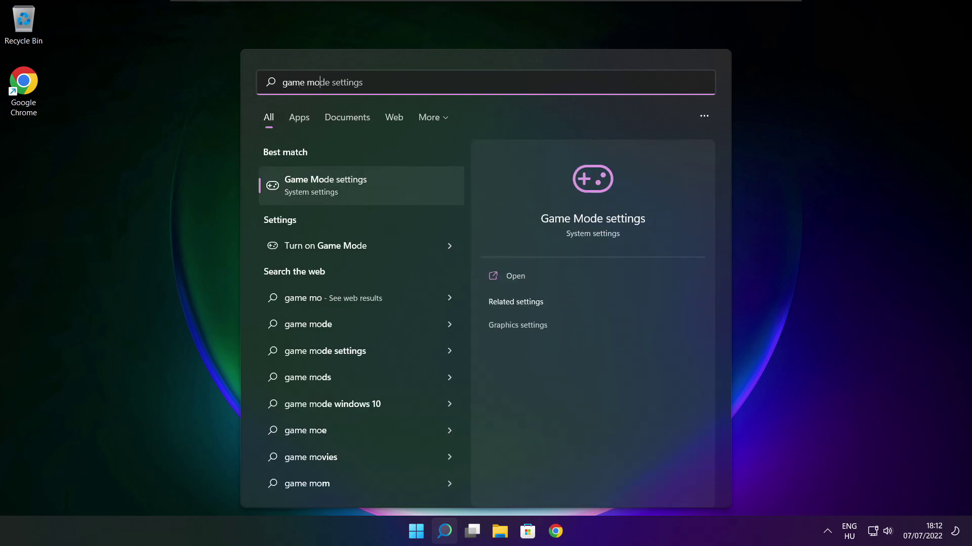
{"action": "type", "text": "de"}
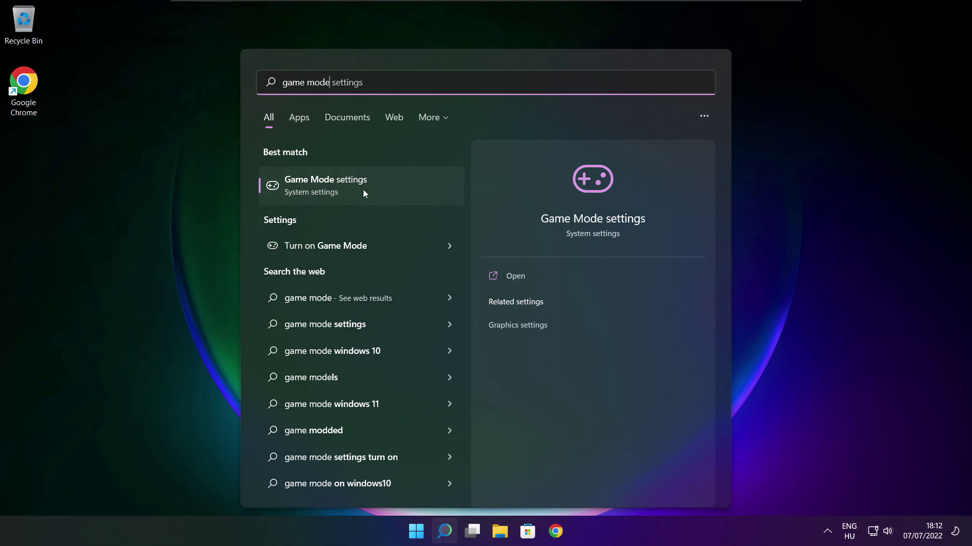
{"action": "left_click", "coordinate": [385, 184]}
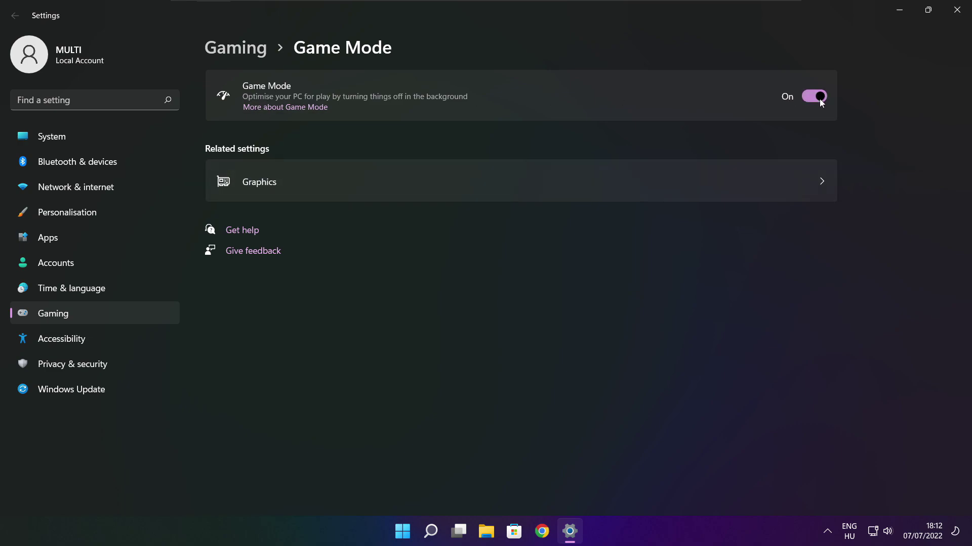
{"action": "left_click", "coordinate": [240, 53]}
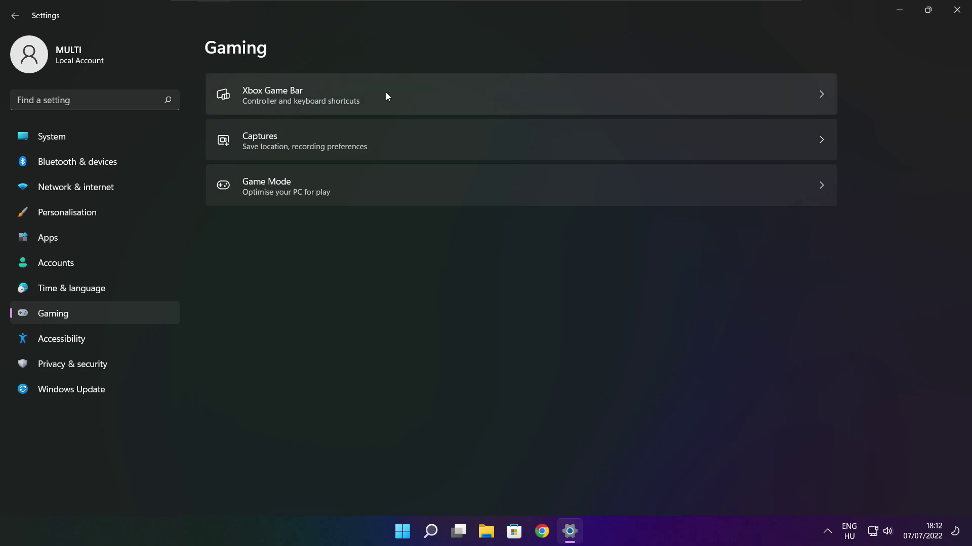
{"action": "left_click", "coordinate": [396, 104]}
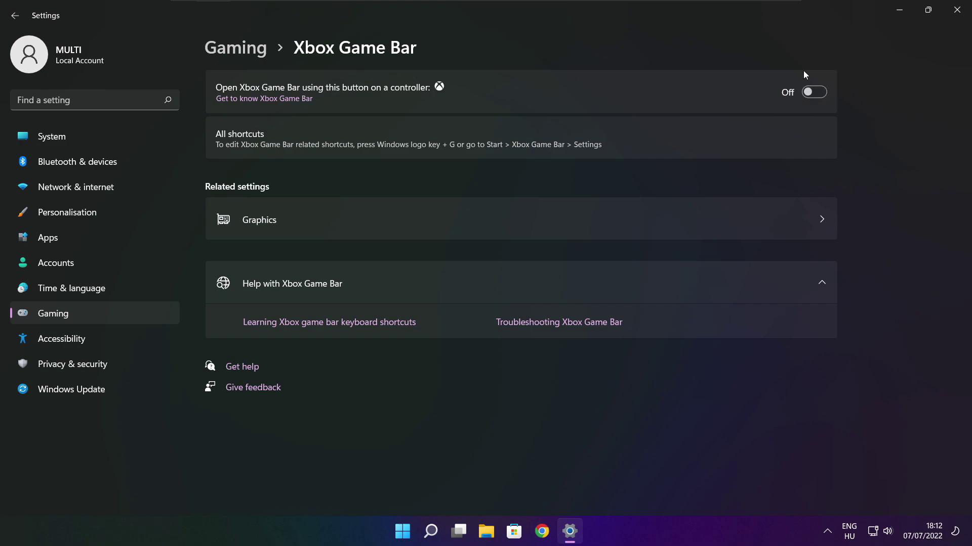
{"action": "left_click", "coordinate": [957, 14]}
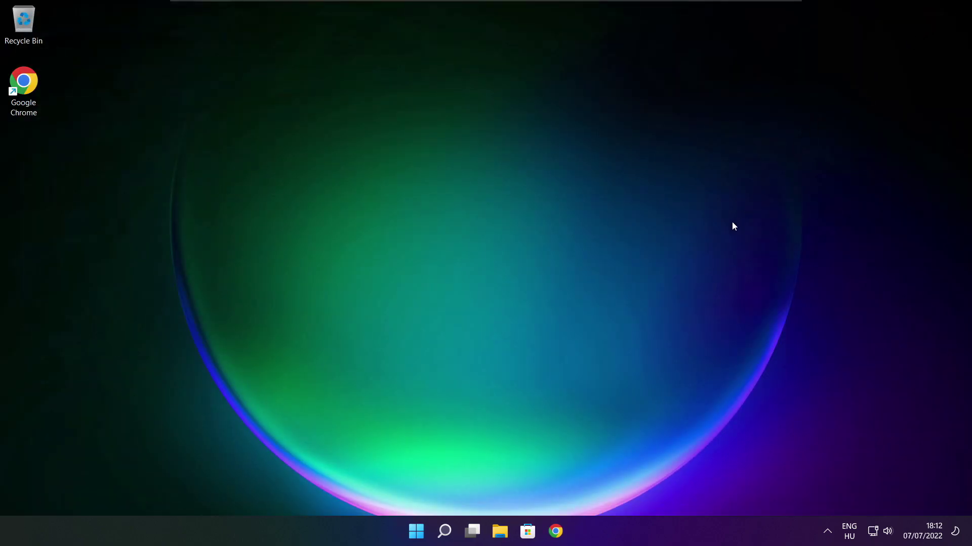
Open Task Manager from the Start button's quick-link menu.
{"action": "right_click", "coordinate": [419, 532]}
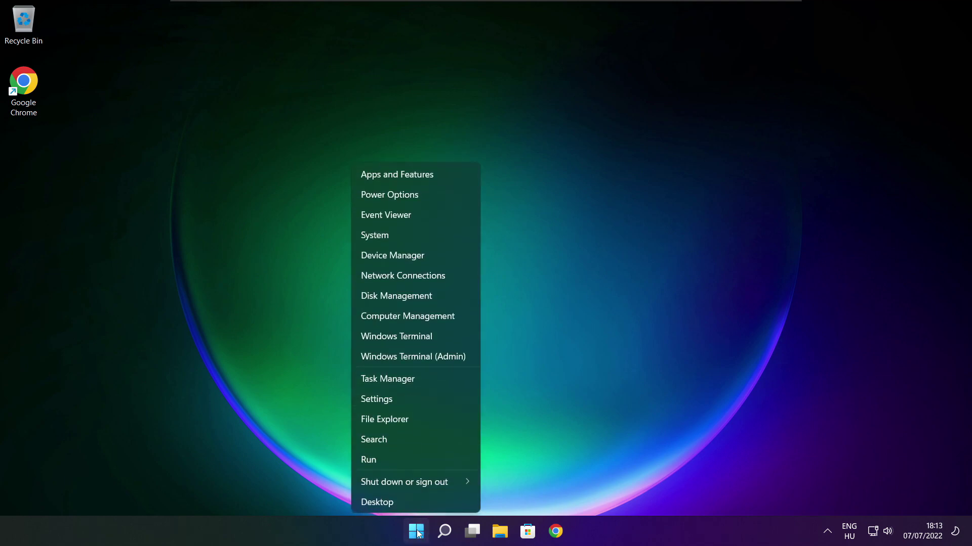
{"action": "left_click", "coordinate": [419, 380]}
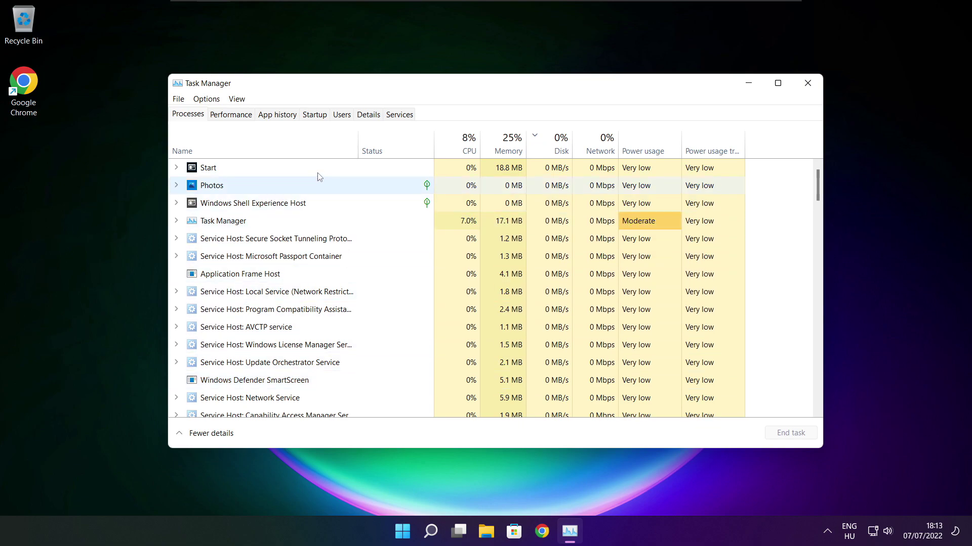
Disable Cortana, Microsoft Edge, Microsoft Teams and Terminal as startup apps, then close Task Manager.
{"action": "left_click", "coordinate": [318, 117]}
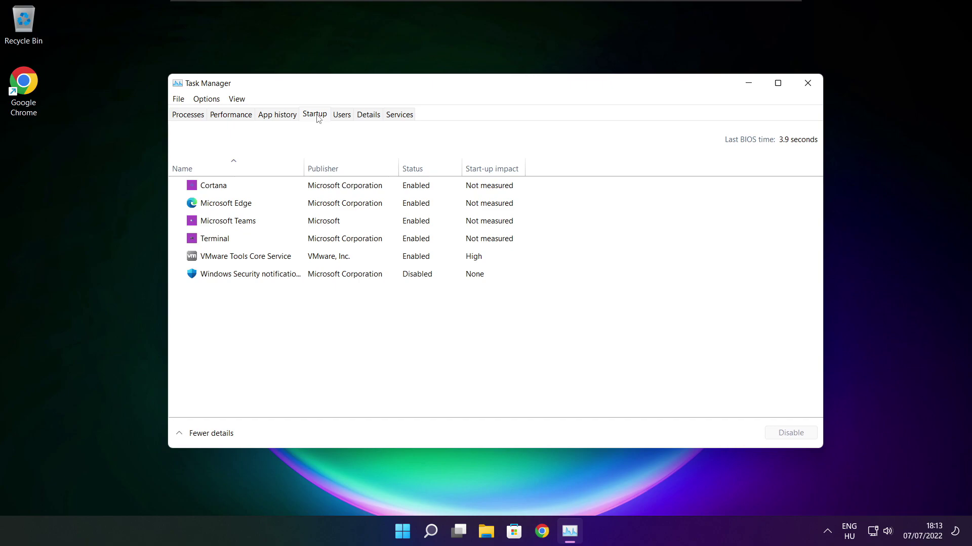
{"action": "left_click", "coordinate": [372, 191]}
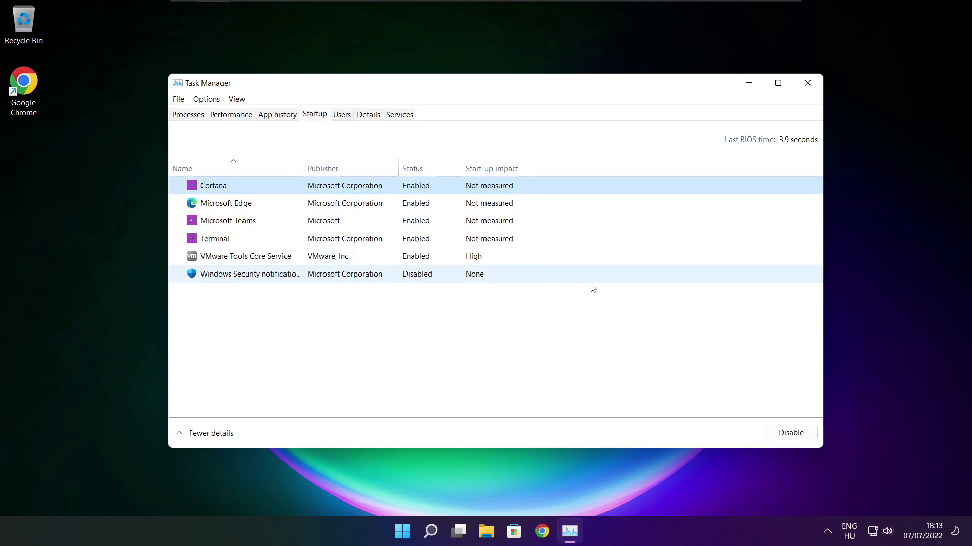
{"action": "left_click", "coordinate": [791, 437]}
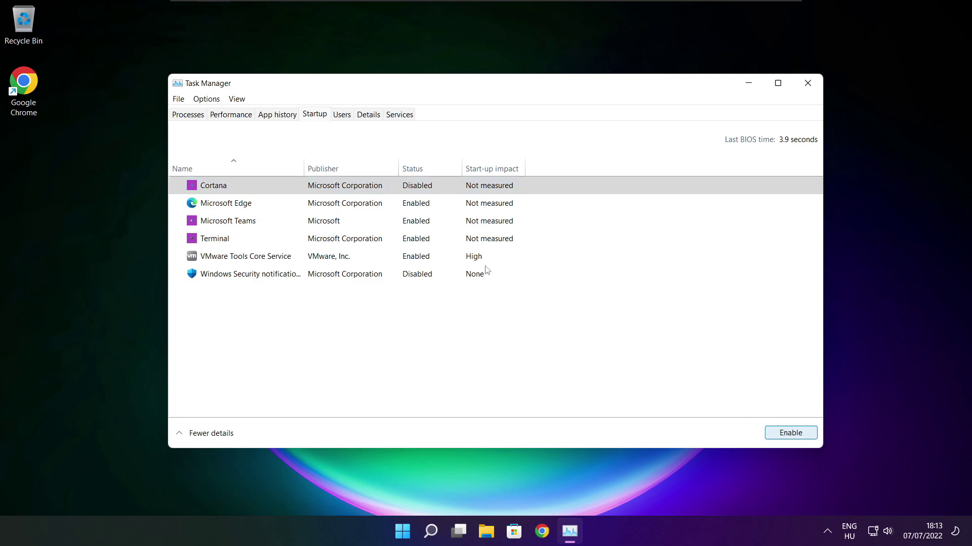
{"action": "left_click", "coordinate": [300, 208]}
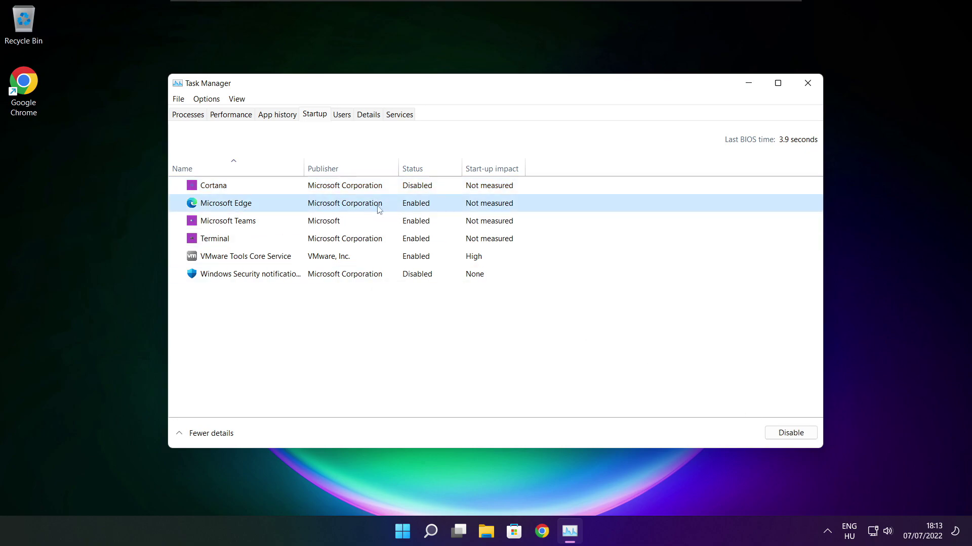
{"action": "left_click", "coordinate": [789, 433]}
{"action": "left_click", "coordinate": [429, 224]}
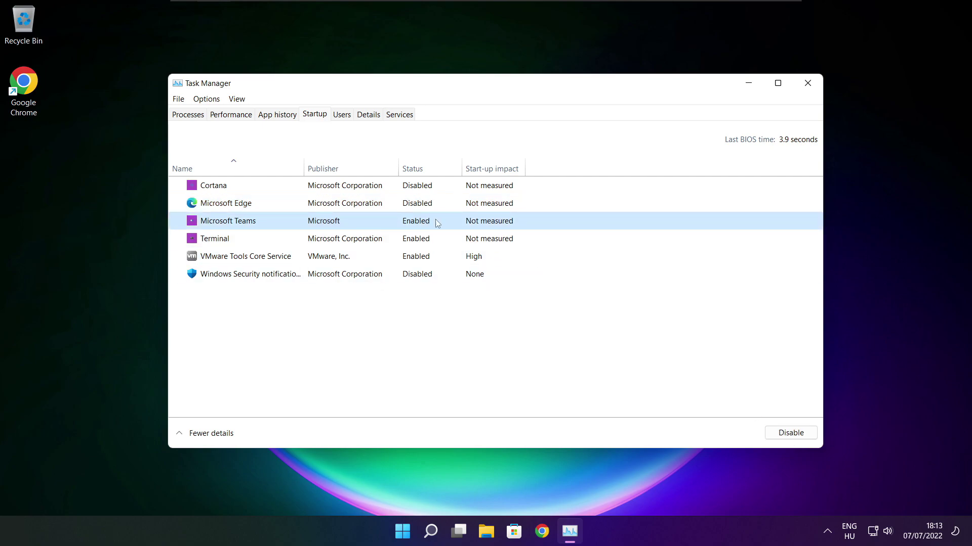
{"action": "left_click", "coordinate": [805, 436]}
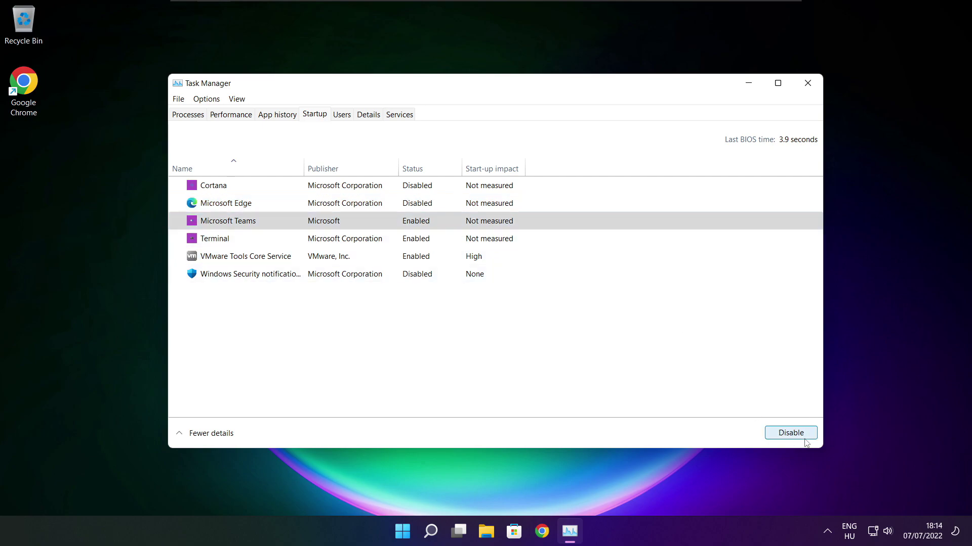
{"action": "left_click", "coordinate": [365, 243]}
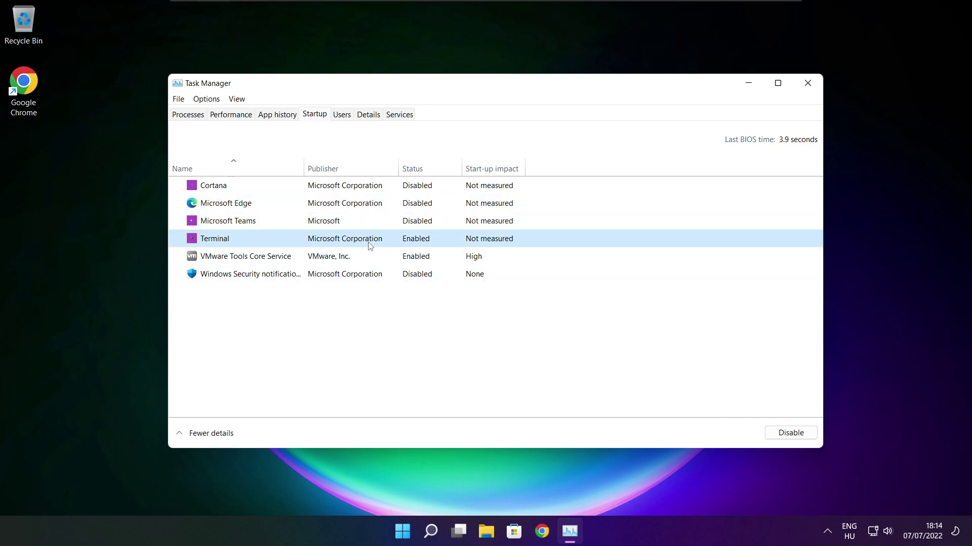
{"action": "left_click", "coordinate": [803, 436]}
{"action": "left_click", "coordinate": [415, 243]}
{"action": "left_click", "coordinate": [806, 85]}
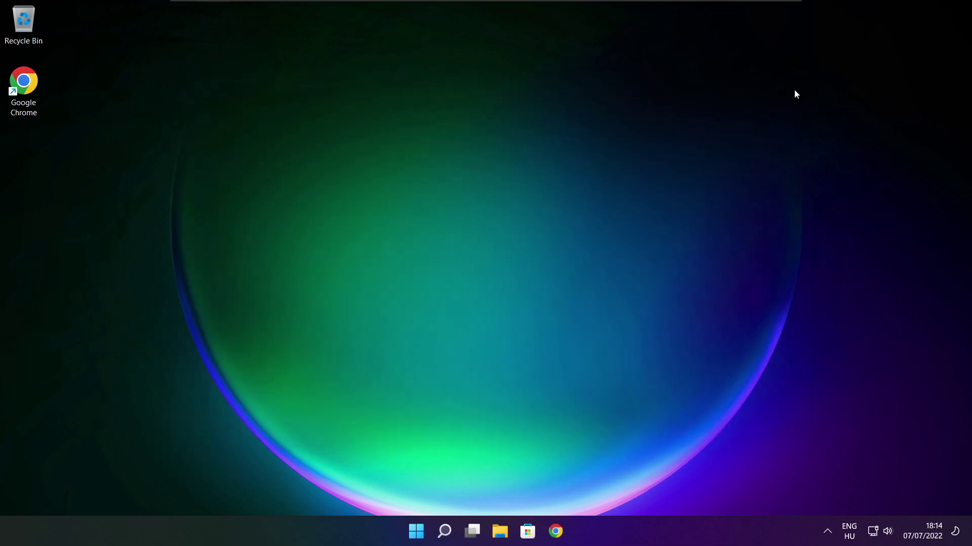
Analyse drive C: (9% fragmented) in Optimise Drives, optimise it, and close the window.
{"action": "left_click", "coordinate": [446, 536]}
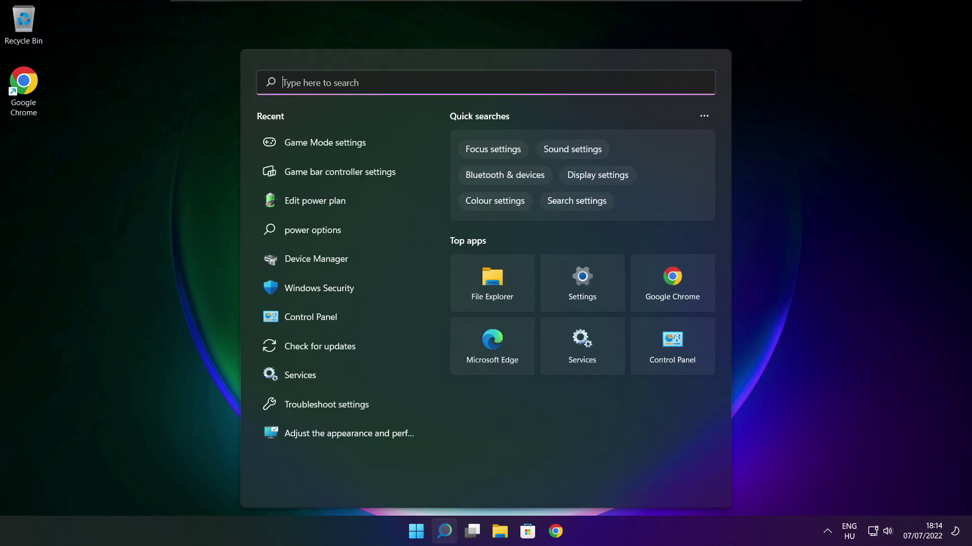
{"action": "type", "text": "optimi"}
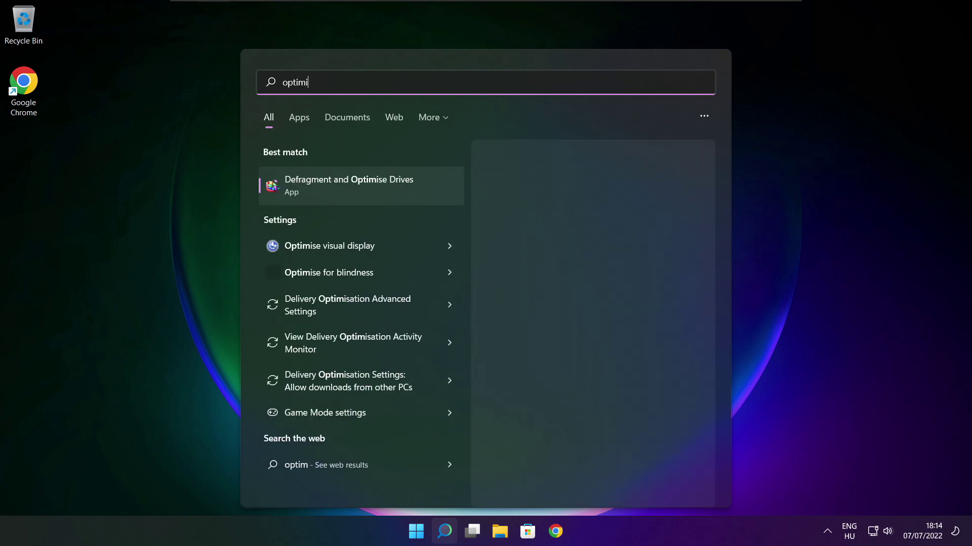
{"action": "type", "text": "se"}
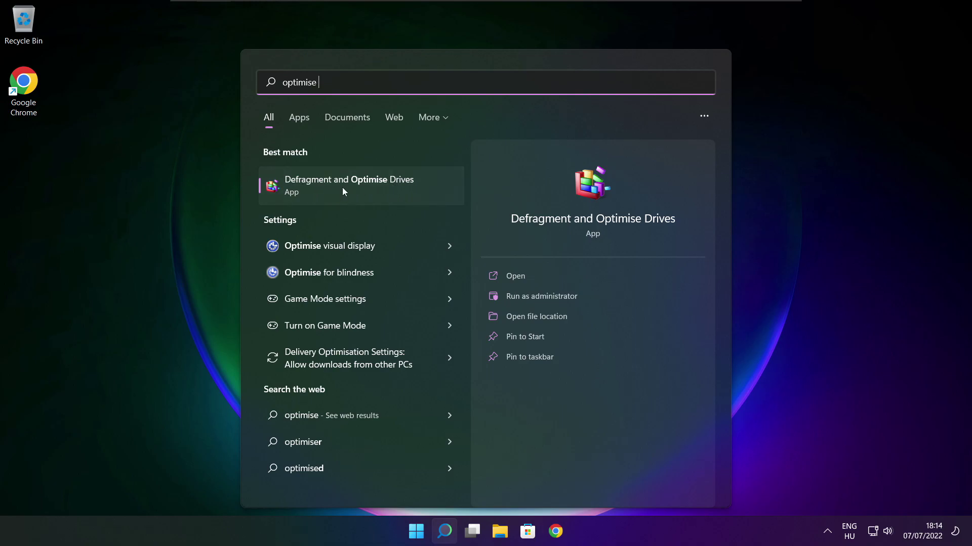
{"action": "left_click", "coordinate": [372, 185]}
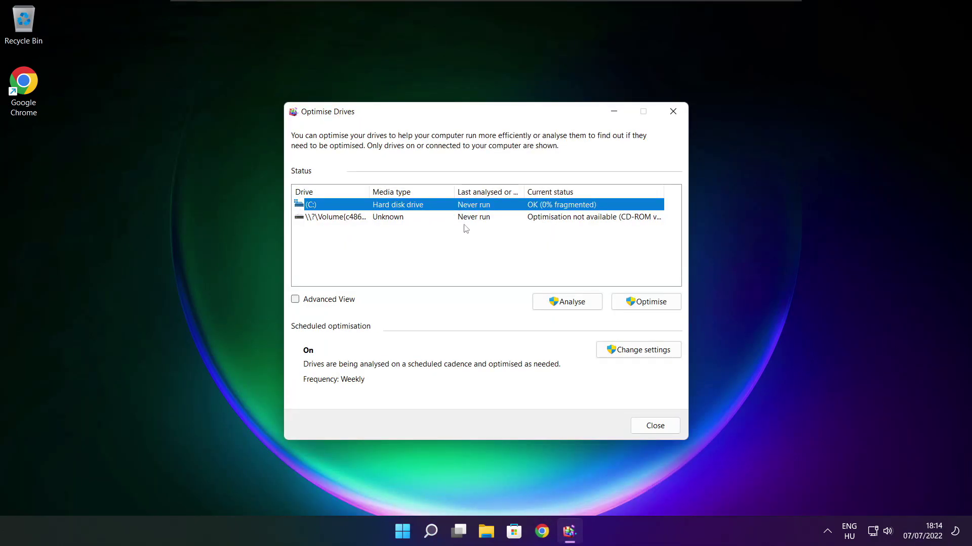
{"action": "left_click", "coordinate": [561, 302]}
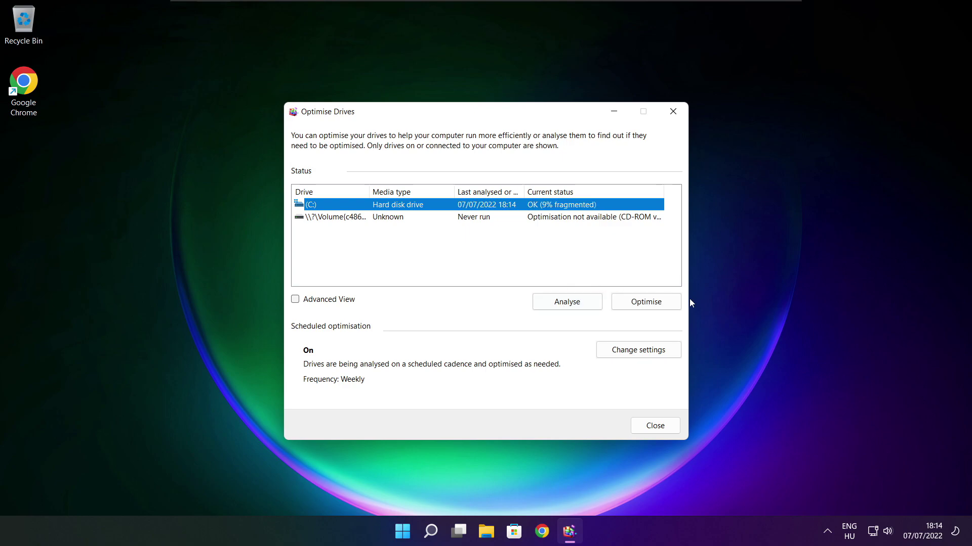
{"action": "left_click", "coordinate": [650, 304]}
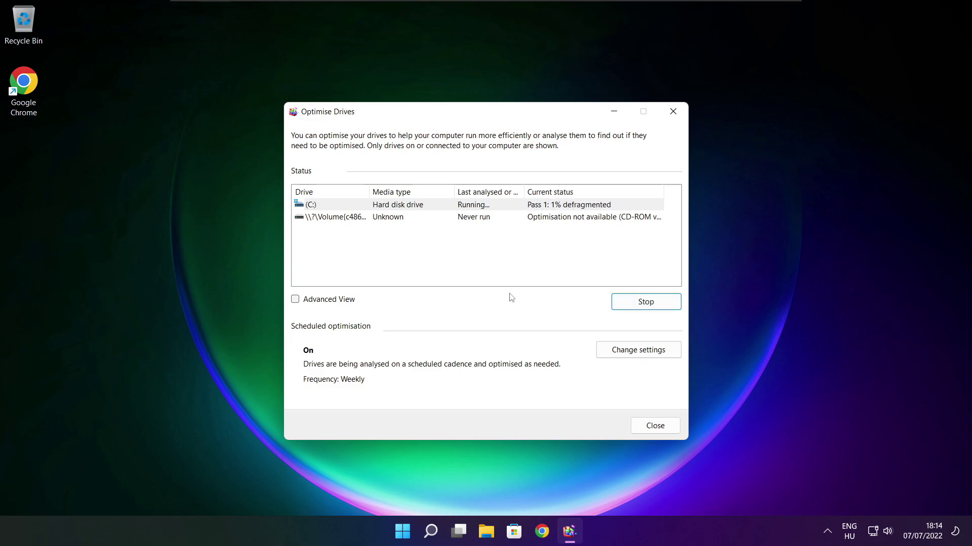
{"action": "key", "text": "alt+F4"}
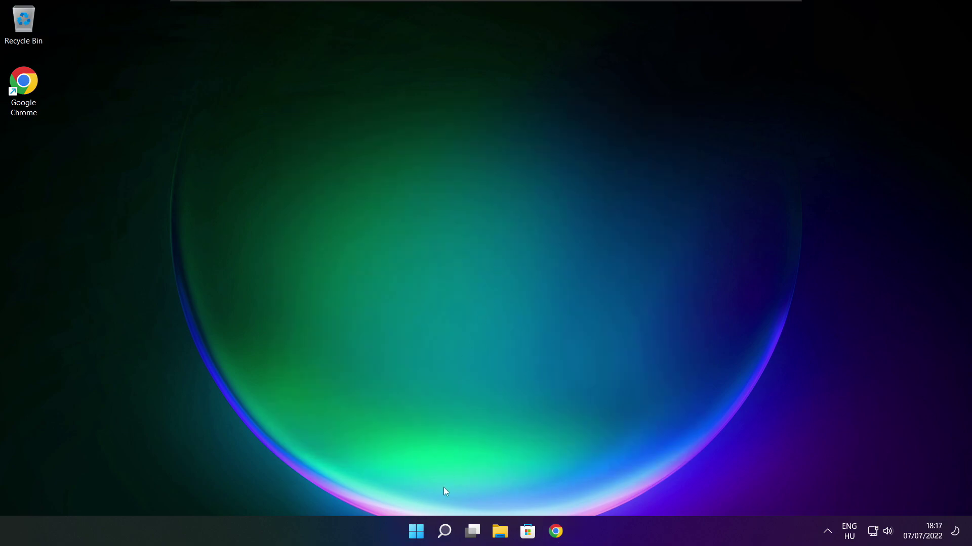
{"action": "left_click", "coordinate": [445, 531]}
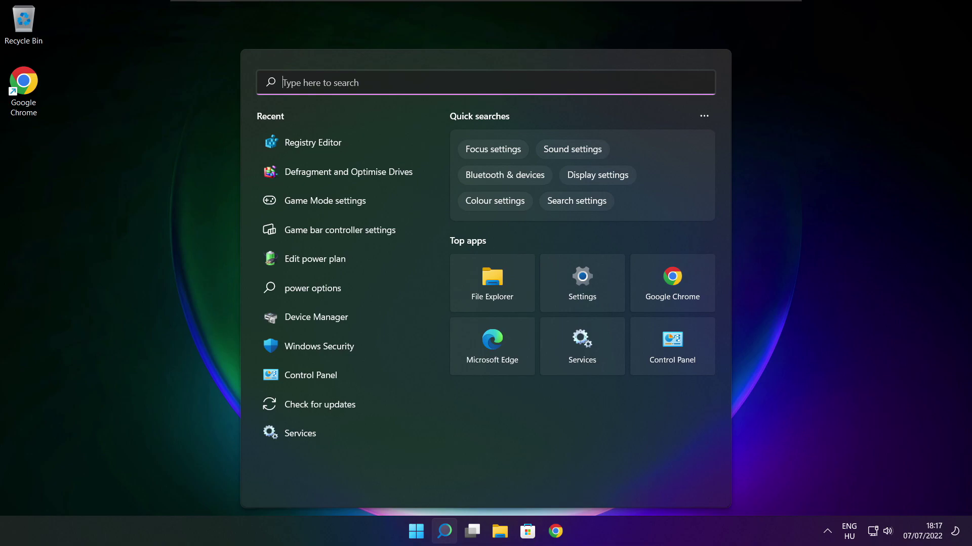
Check Windows Update for new updates, which reports up to date, then close Settings.
{"action": "type", "text": "updates"}
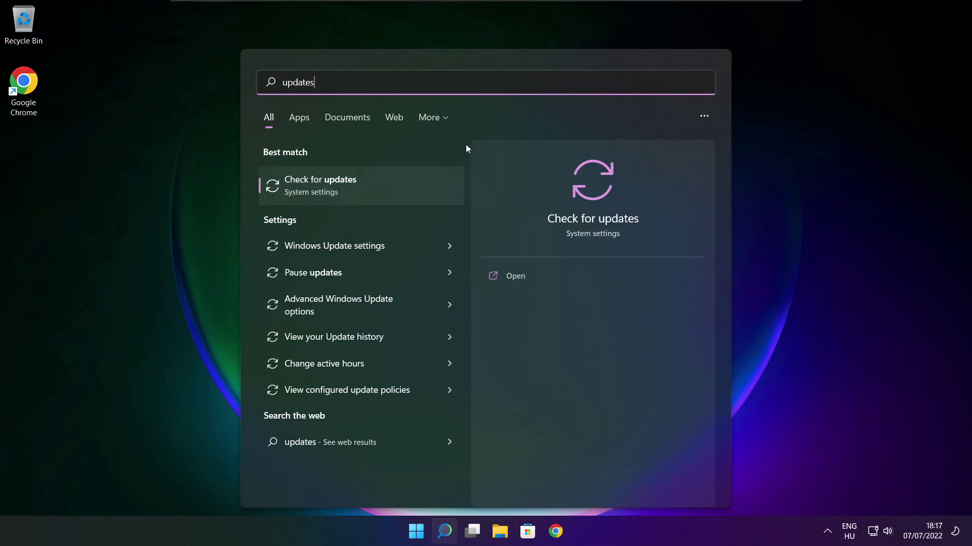
{"action": "left_click", "coordinate": [353, 188]}
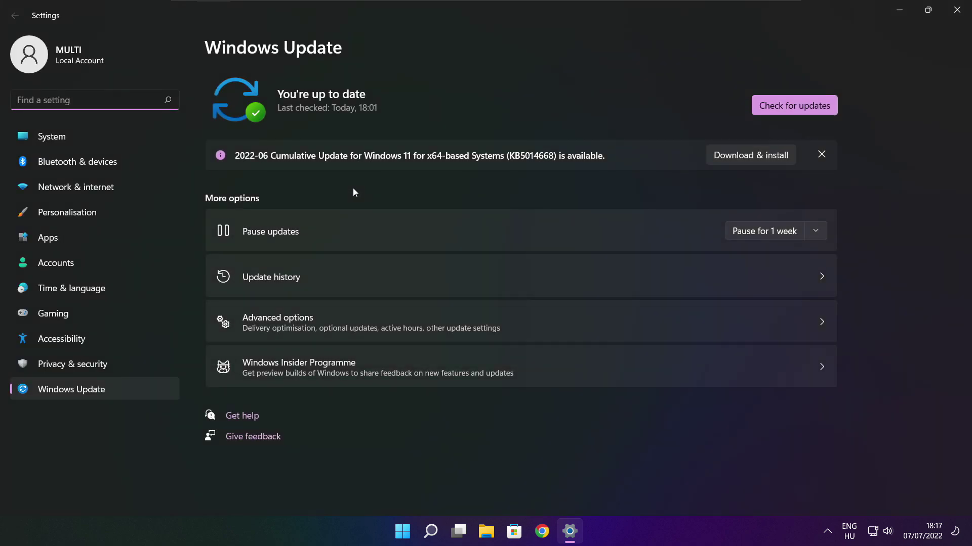
{"action": "left_click", "coordinate": [796, 107]}
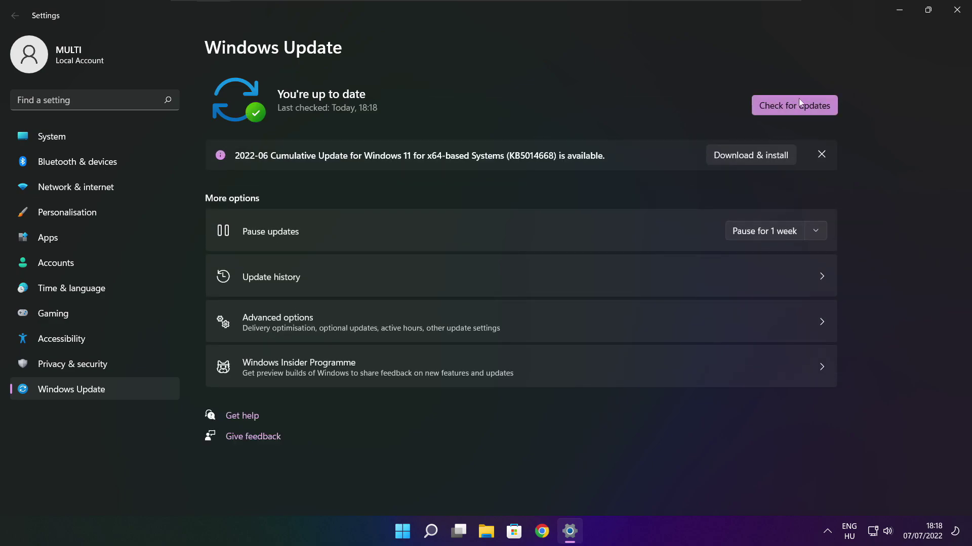
{"action": "left_click", "coordinate": [956, 12]}
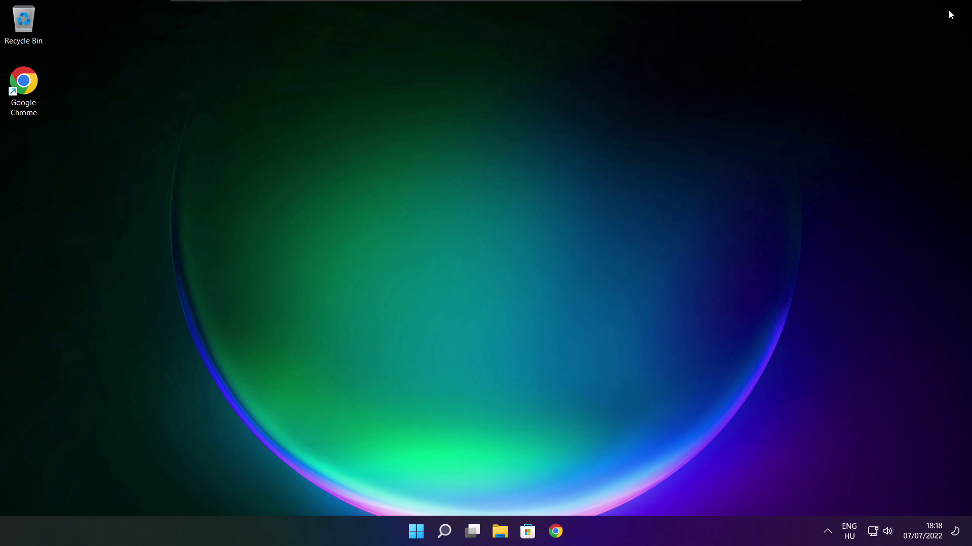
Launch Registry Editor via 'regedit' and move its window toward the screen centre.
{"action": "left_click", "coordinate": [444, 533]}
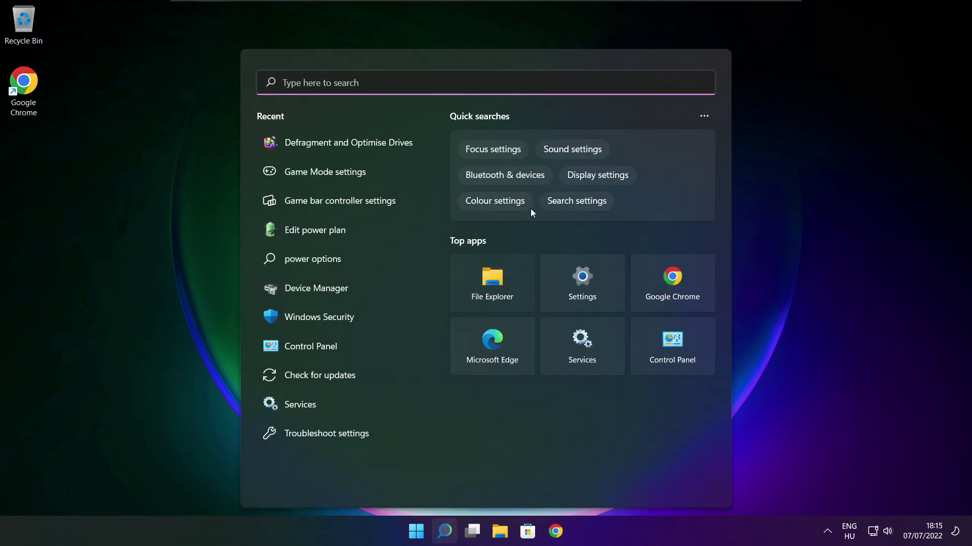
{"action": "type", "text": "regedit"}
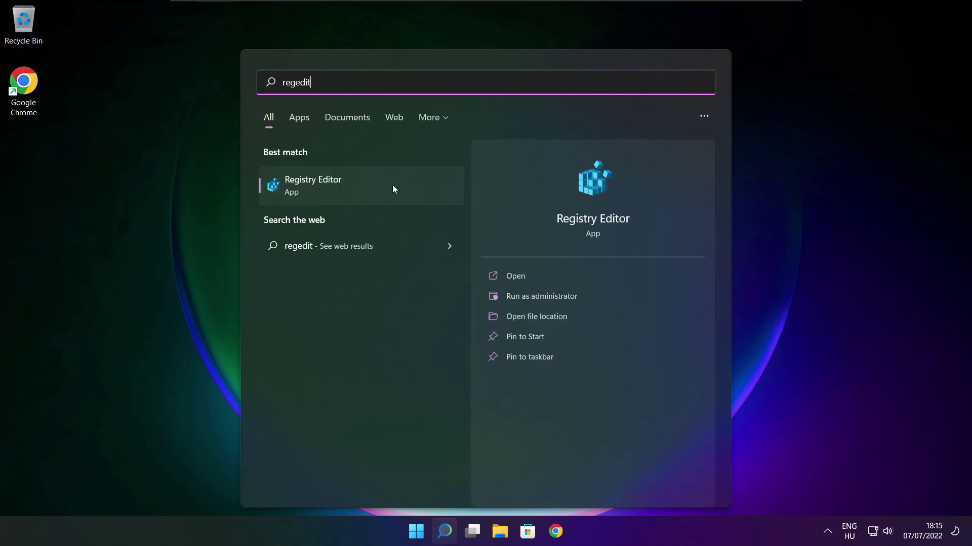
{"action": "left_click", "coordinate": [371, 186]}
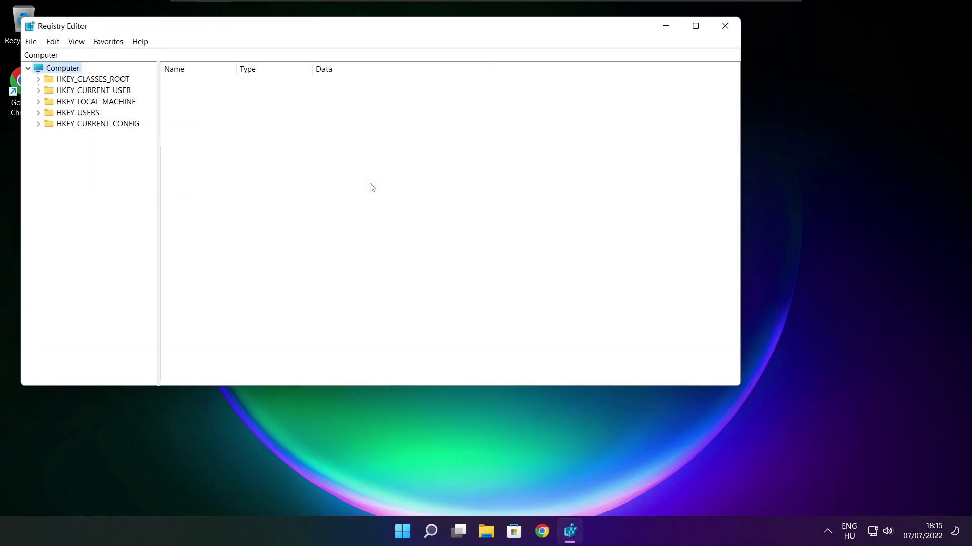
{"action": "left_click_drag", "start_coordinate": [294, 25], "coordinate": [394, 102]}
Navigate to HKEY_CURRENT_USER\System\GameConfigStore, widen the Name column and select GameDVR_Enabled.
{"action": "left_click", "coordinate": [147, 165]}
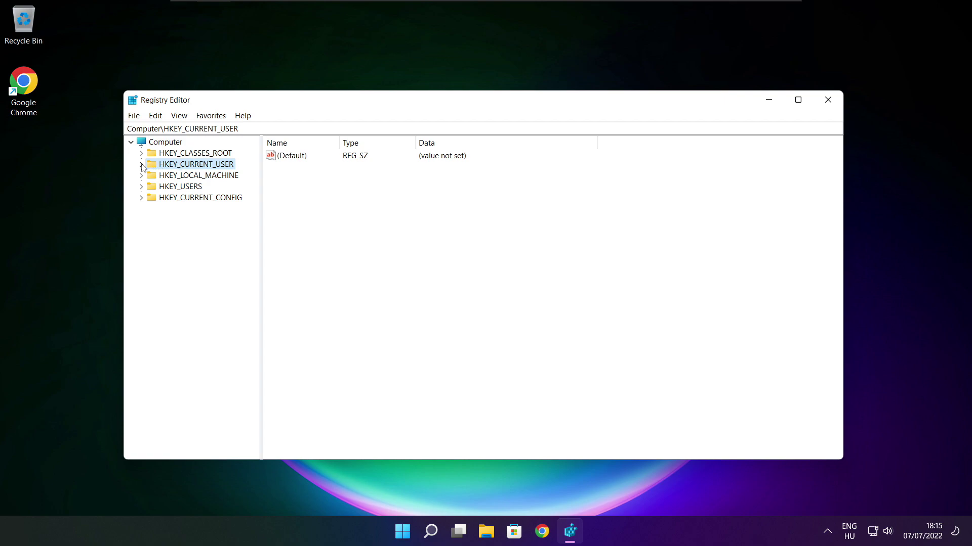
{"action": "left_click", "coordinate": [141, 164]}
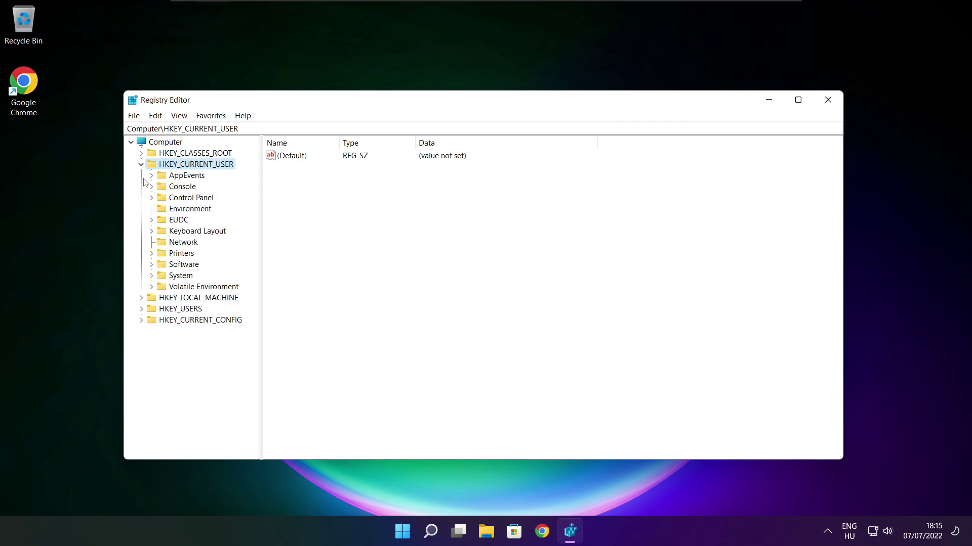
{"action": "left_click", "coordinate": [162, 278]}
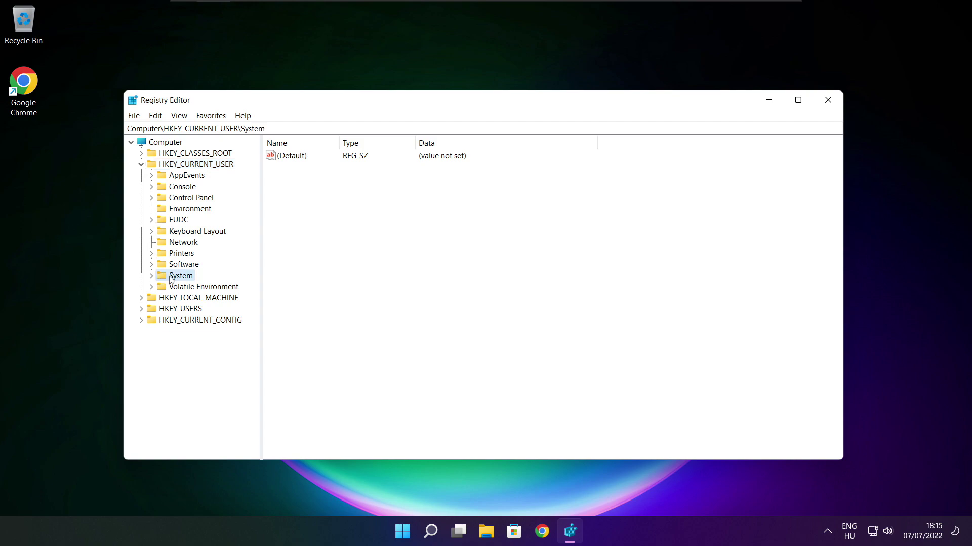
{"action": "left_click", "coordinate": [151, 275]}
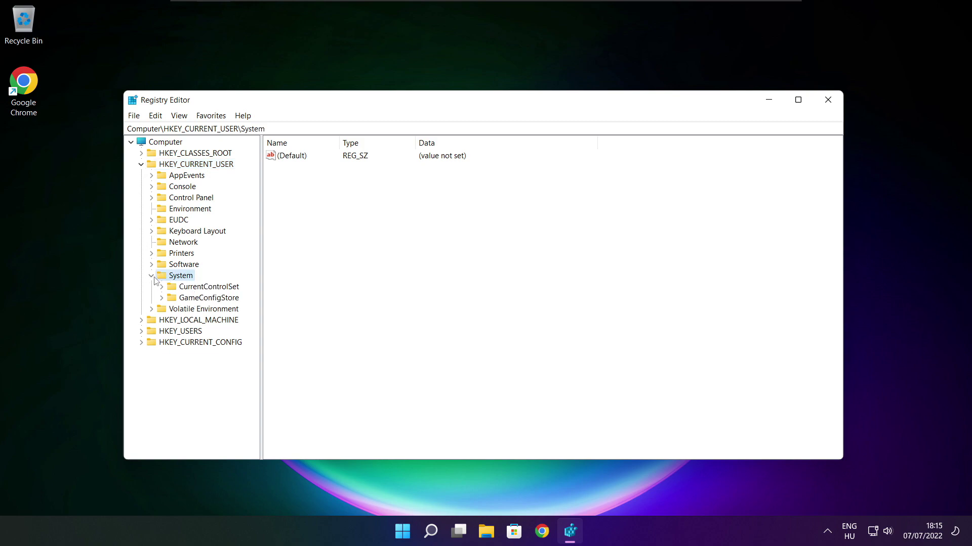
{"action": "left_click", "coordinate": [183, 302]}
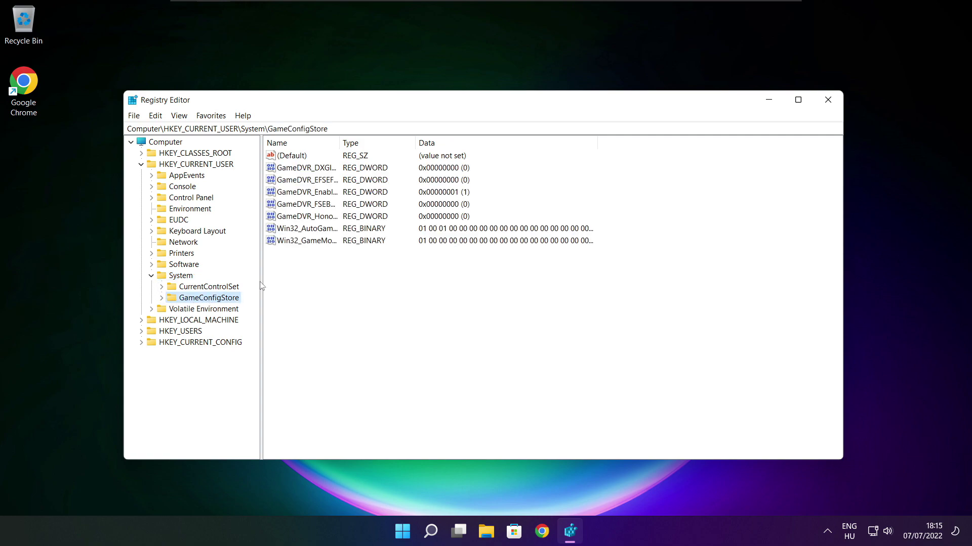
{"action": "left_click_drag", "start_coordinate": [340, 141], "coordinate": [425, 141]}
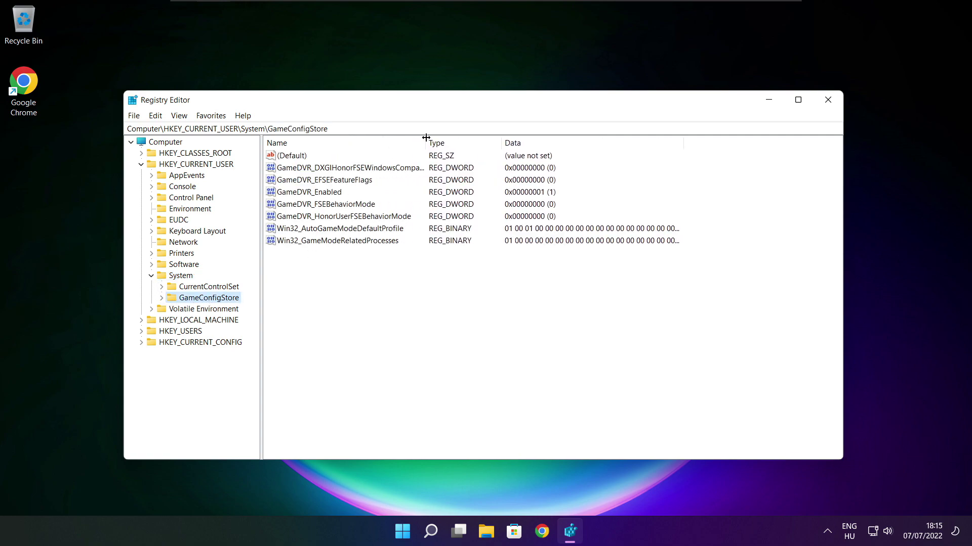
{"action": "left_click", "coordinate": [314, 195]}
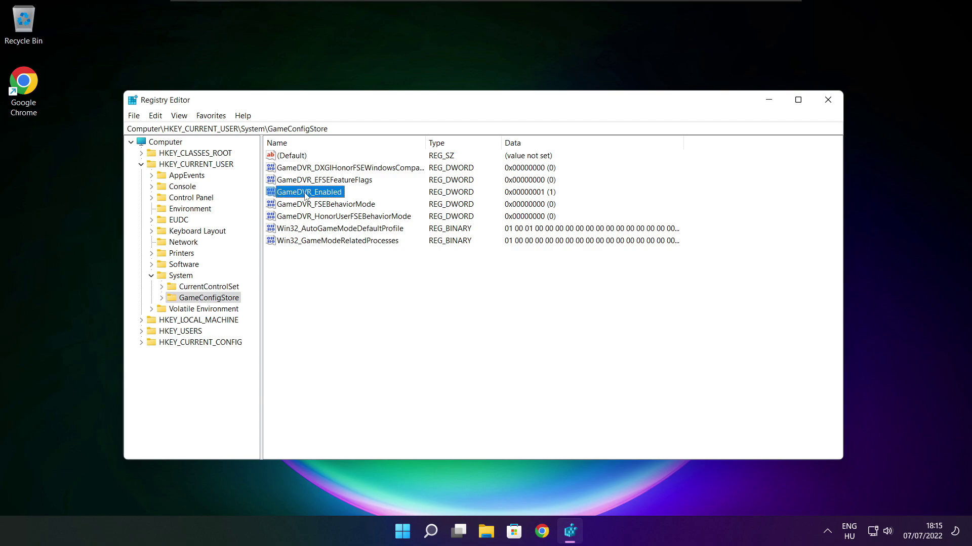
Change GameDVR_Enabled from 1 to 0, collapse HKEY_CURRENT_USER and select HKEY_LOCAL_MACHINE.
{"action": "double_click", "coordinate": [306, 194]}
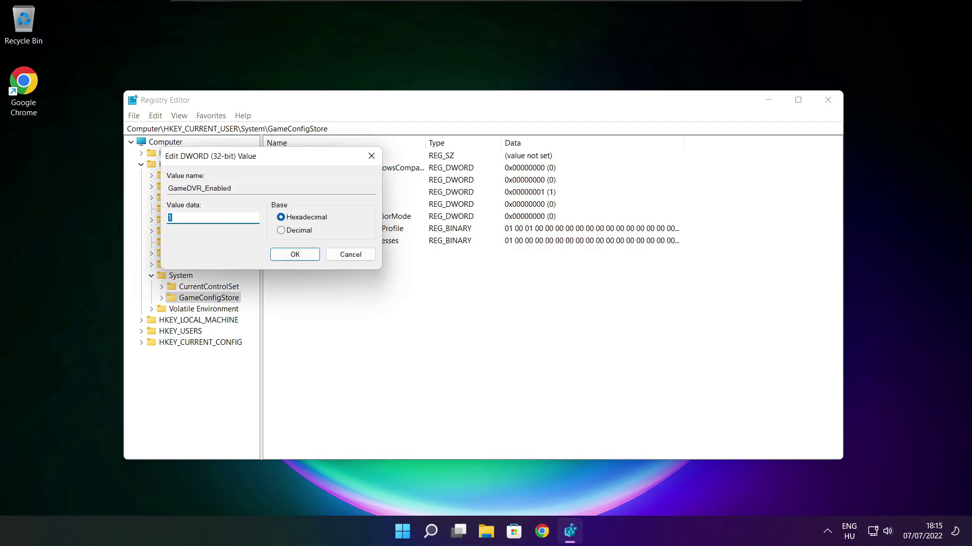
{"action": "left_click_drag", "start_coordinate": [286, 161], "coordinate": [511, 200]}
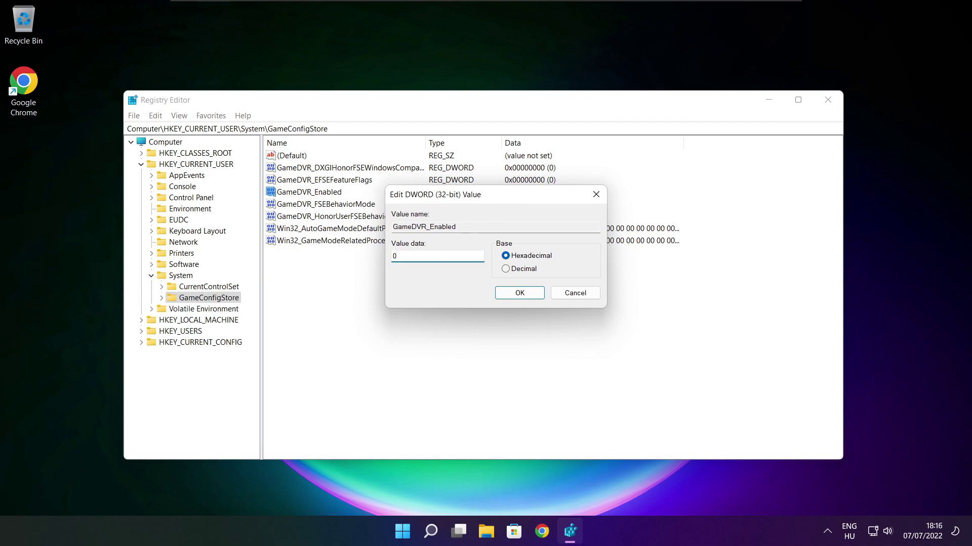
{"action": "left_click", "coordinate": [521, 294]}
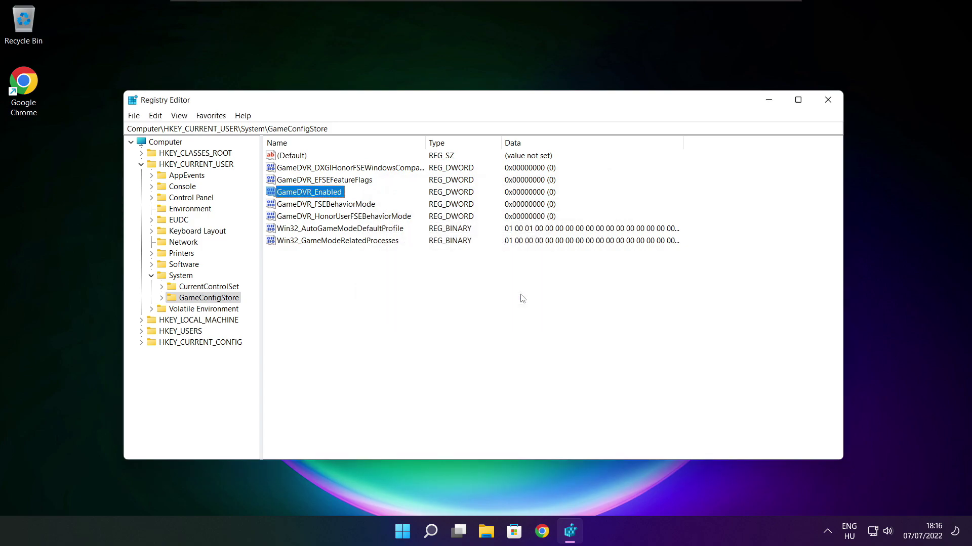
{"action": "left_click", "coordinate": [141, 165]}
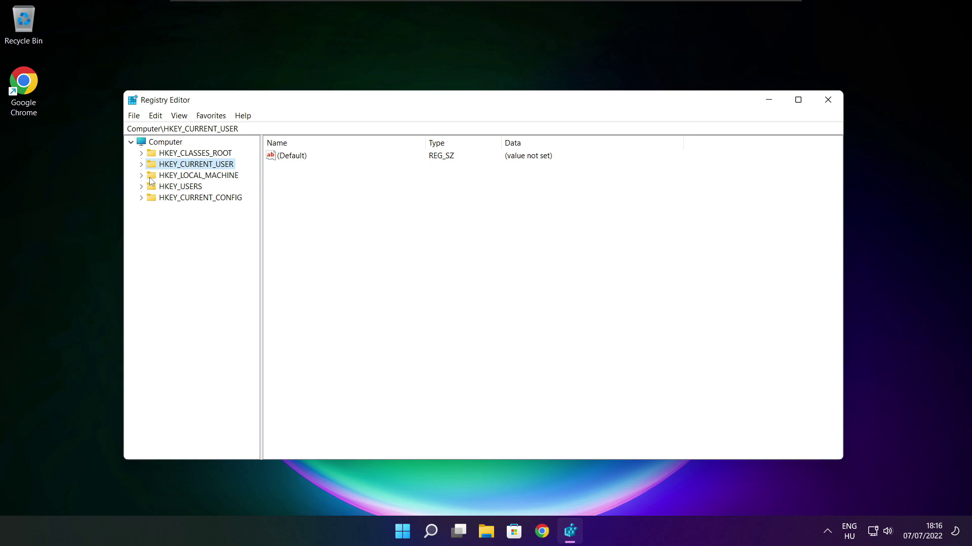
{"action": "left_click", "coordinate": [148, 176]}
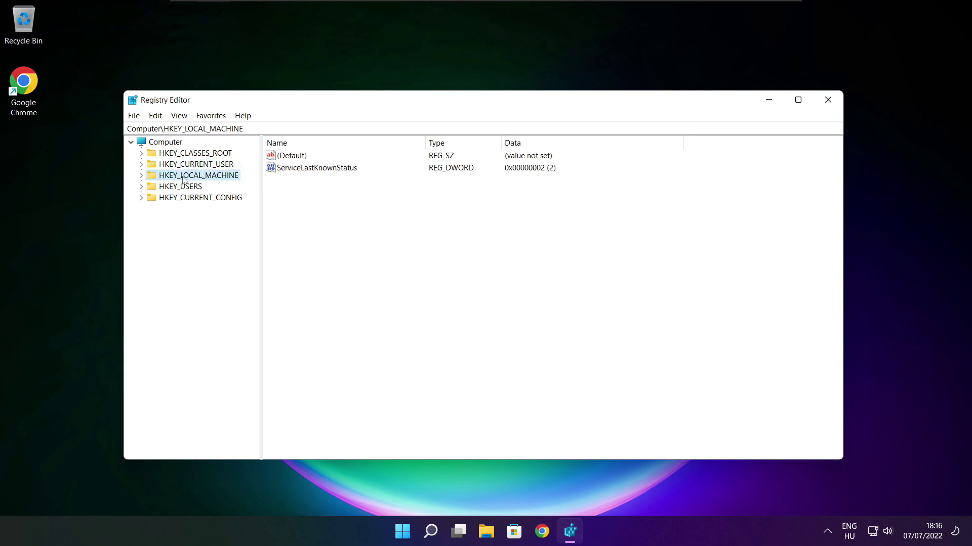
Expand HKEY_LOCAL_MACHINE through SOFTWARE down to the Microsoft key.
{"action": "left_click", "coordinate": [141, 176]}
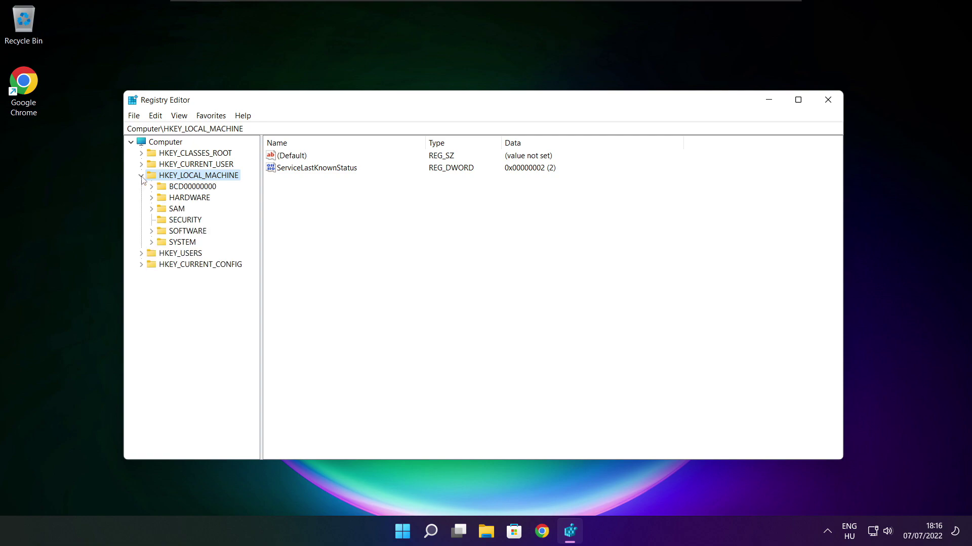
{"action": "left_click", "coordinate": [176, 234]}
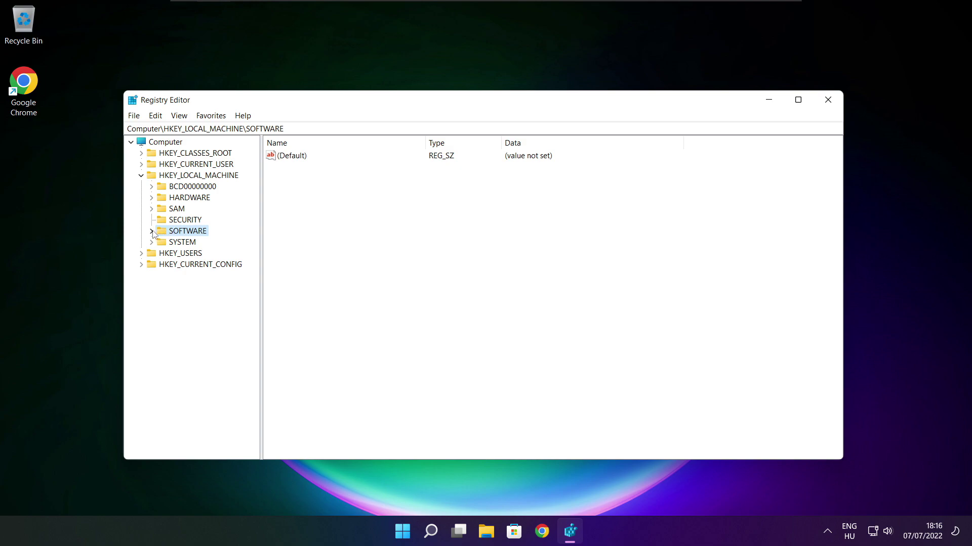
{"action": "left_click", "coordinate": [152, 231]}
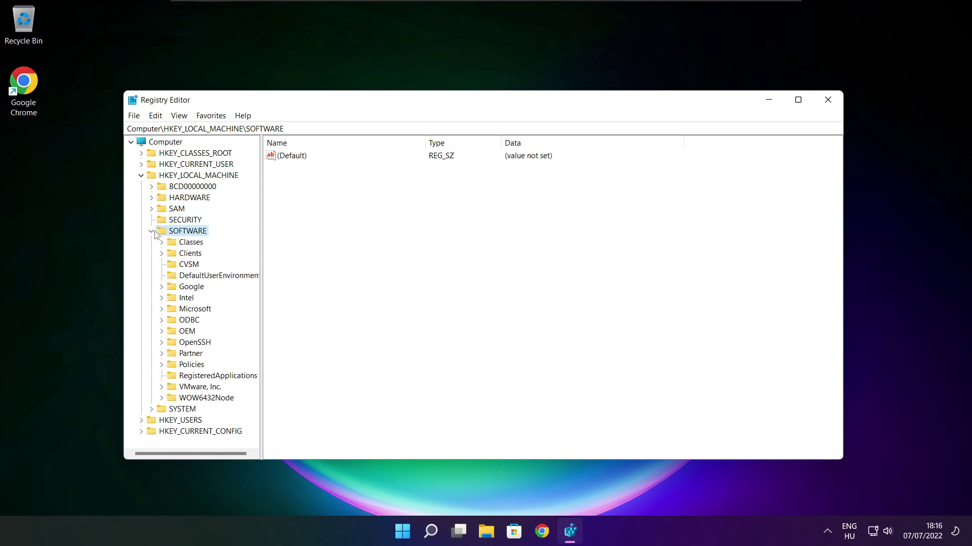
{"action": "left_click", "coordinate": [187, 310]}
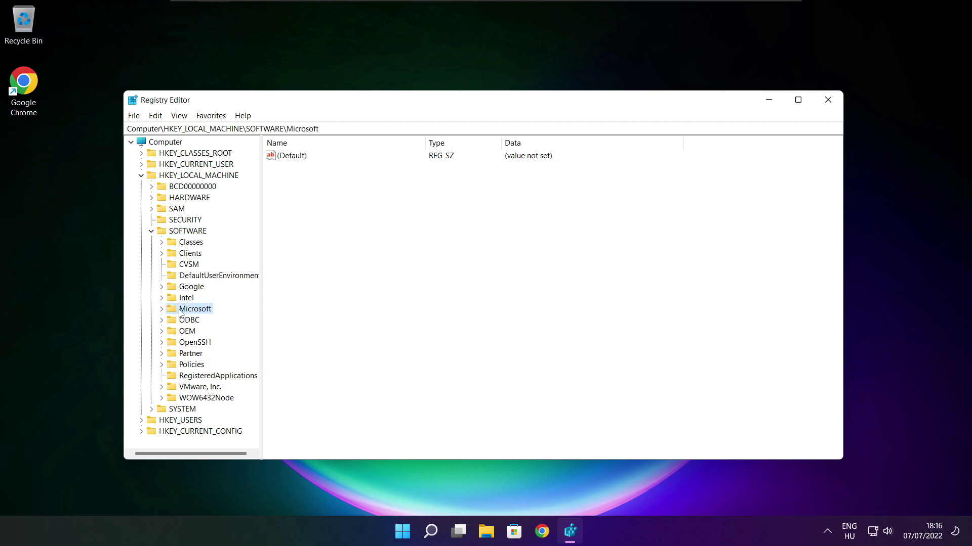
{"action": "left_click", "coordinate": [162, 309]}
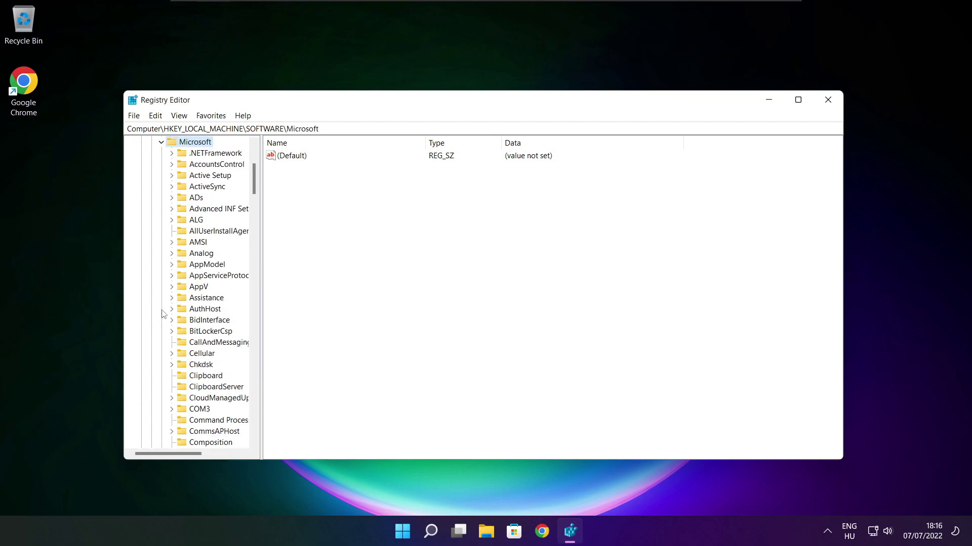
{"action": "scroll", "coordinate": [199, 303], "scroll_direction": "down", "scroll_amount": 20}
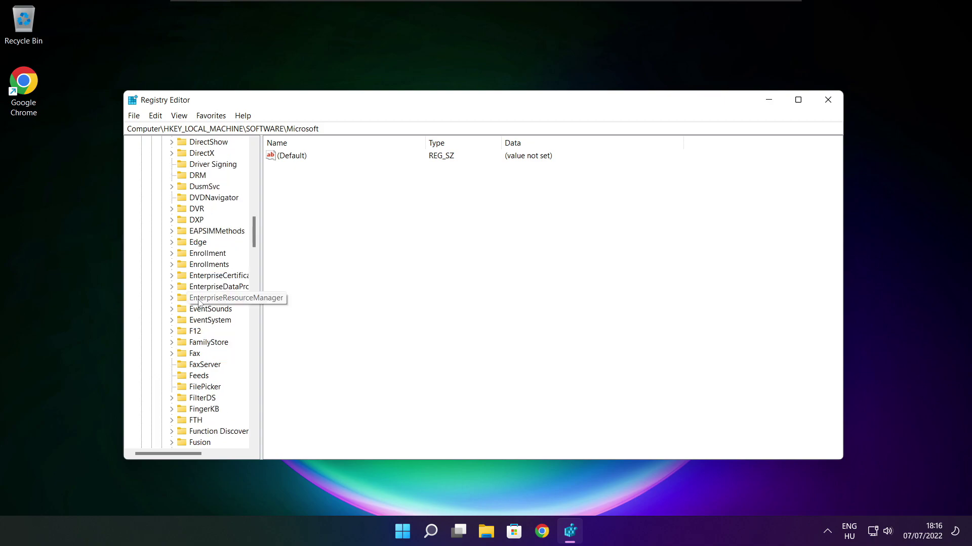
{"action": "scroll", "coordinate": [199, 303], "scroll_direction": "down", "scroll_amount": 18}
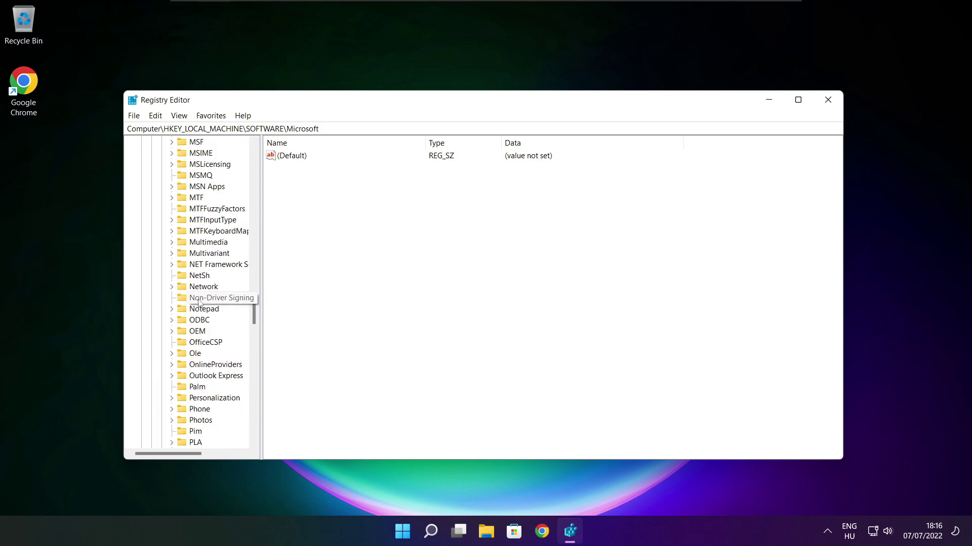
{"action": "scroll", "coordinate": [199, 303], "scroll_direction": "down", "scroll_amount": 1}
{"action": "scroll", "coordinate": [199, 289], "scroll_direction": "up", "scroll_amount": 1}
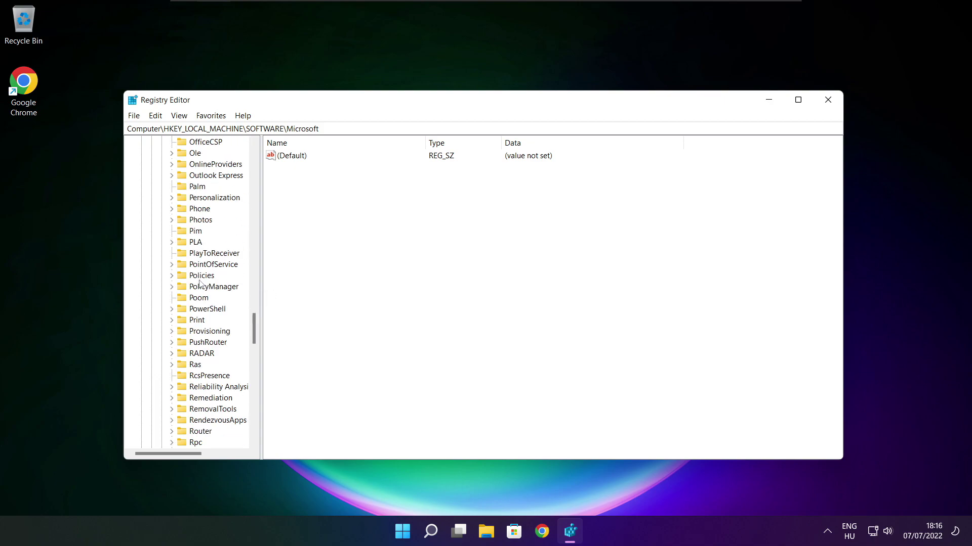
Expand the PolicyManager key and its default subkey.
{"action": "left_click", "coordinate": [202, 289]}
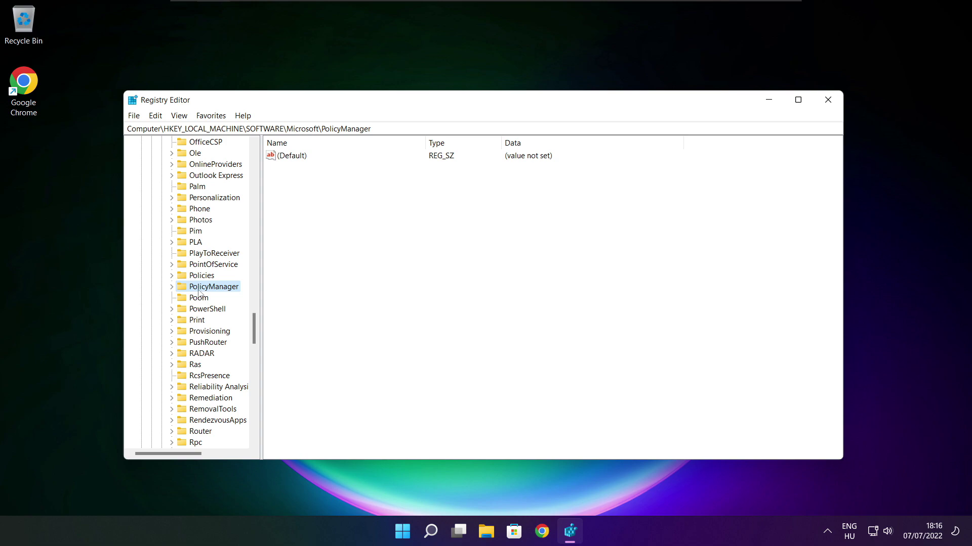
{"action": "left_click", "coordinate": [172, 288]}
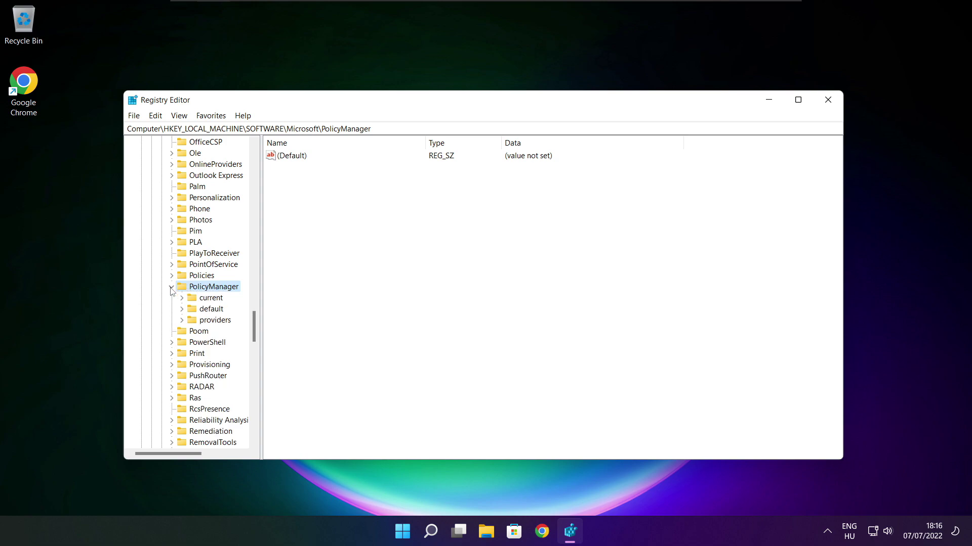
{"action": "left_click", "coordinate": [212, 311]}
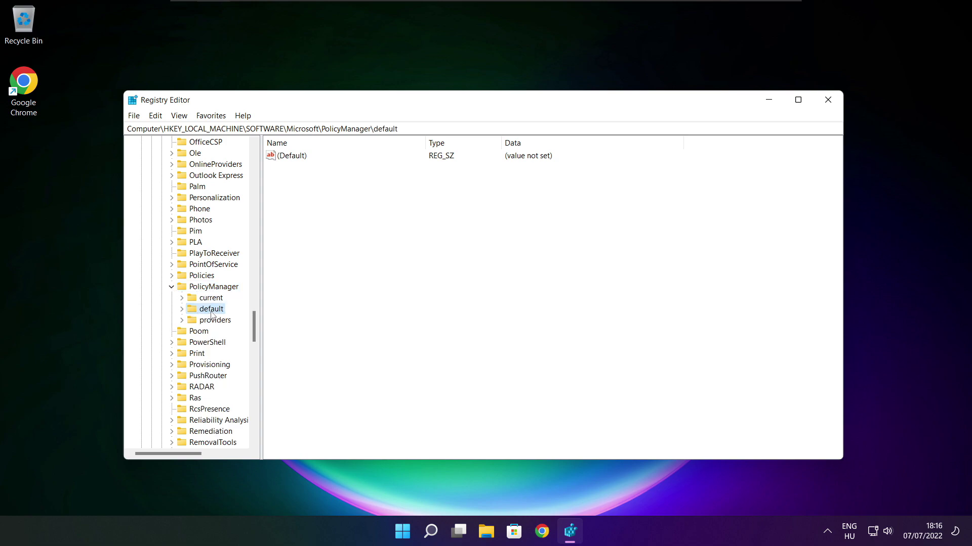
{"action": "left_click", "coordinate": [182, 309]}
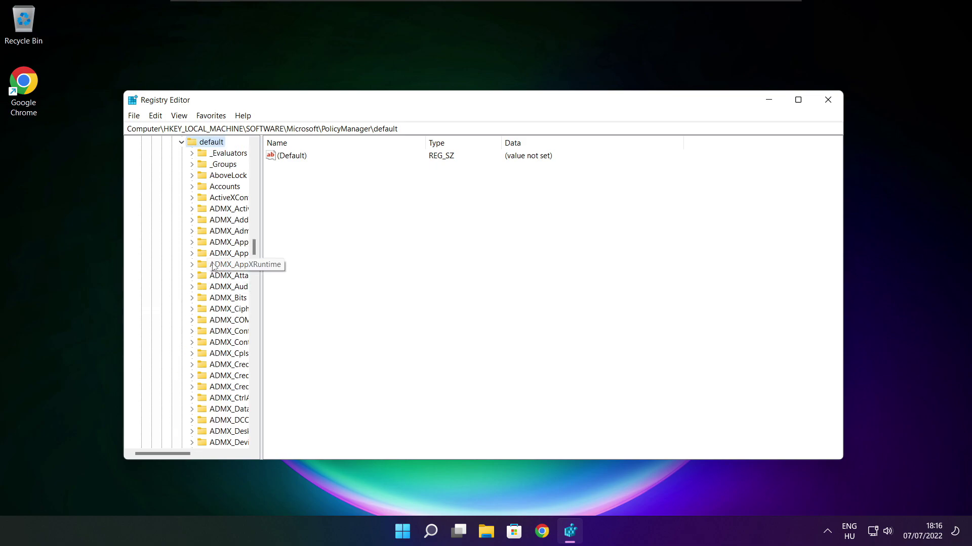
{"action": "scroll", "coordinate": [226, 220], "scroll_direction": "down", "scroll_amount": 7}
{"action": "scroll", "coordinate": [226, 223], "scroll_direction": "down", "scroll_amount": 20}
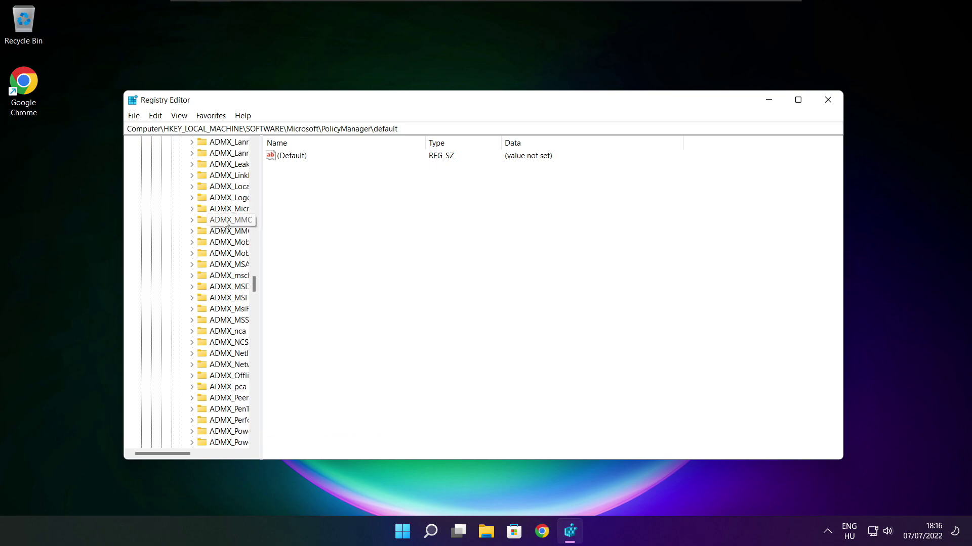
{"action": "scroll", "coordinate": [226, 222], "scroll_direction": "down", "scroll_amount": 3}
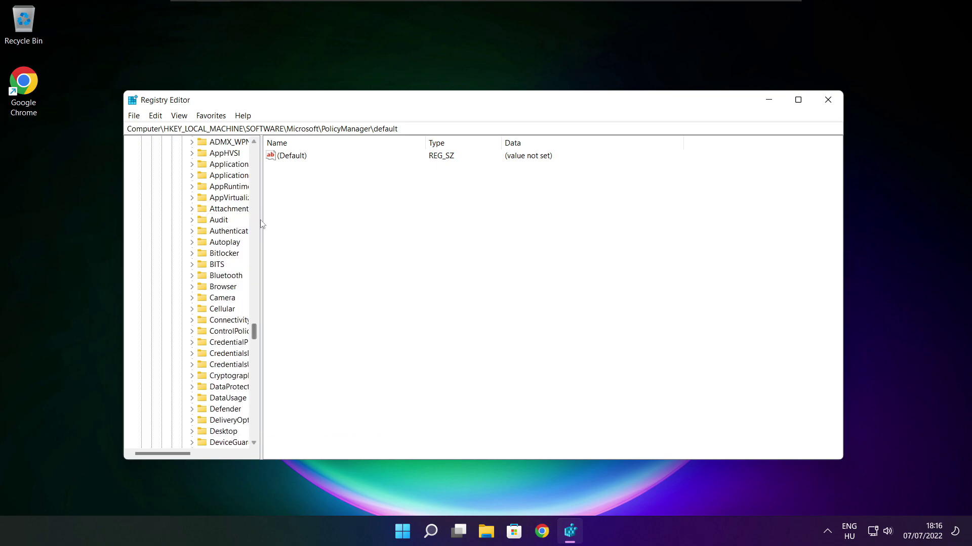
{"action": "left_click_drag", "start_coordinate": [261, 221], "coordinate": [321, 222]}
{"action": "scroll", "coordinate": [285, 223], "scroll_direction": "up", "scroll_amount": 1}
Expand ApplicationManagement, widen the key tree, and select the AllowGameDVR key.
{"action": "left_click", "coordinate": [225, 209]}
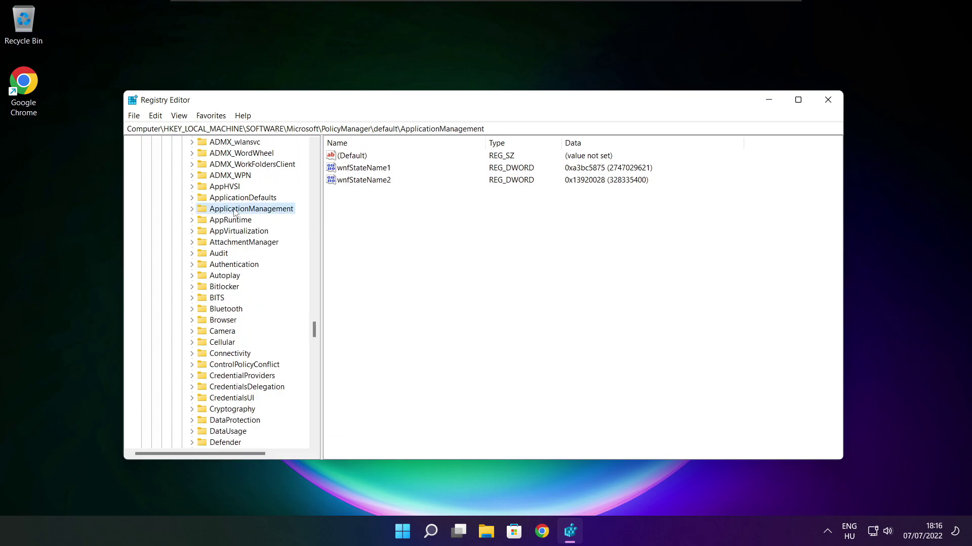
{"action": "left_click", "coordinate": [192, 209]}
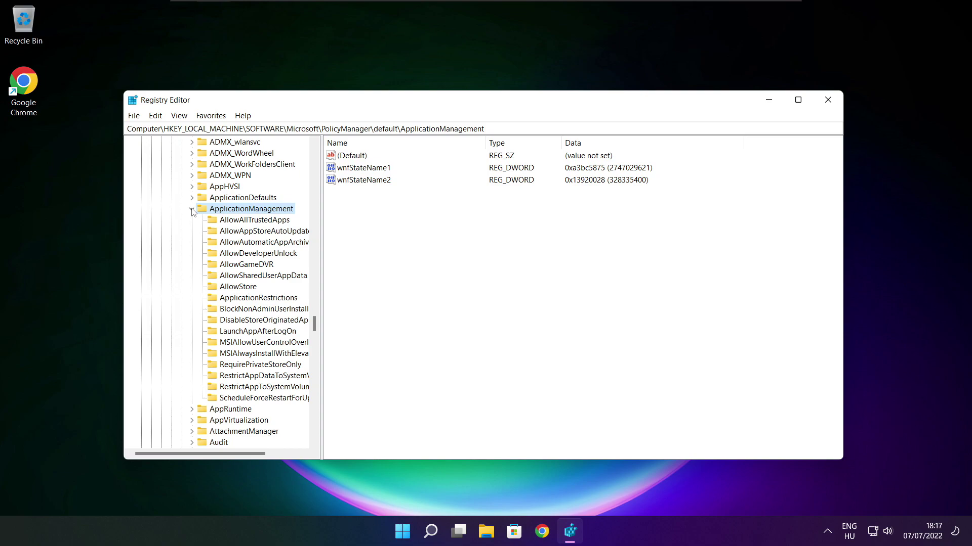
{"action": "left_click_drag", "start_coordinate": [322, 254], "coordinate": [331, 254]}
{"action": "left_click", "coordinate": [251, 265]}
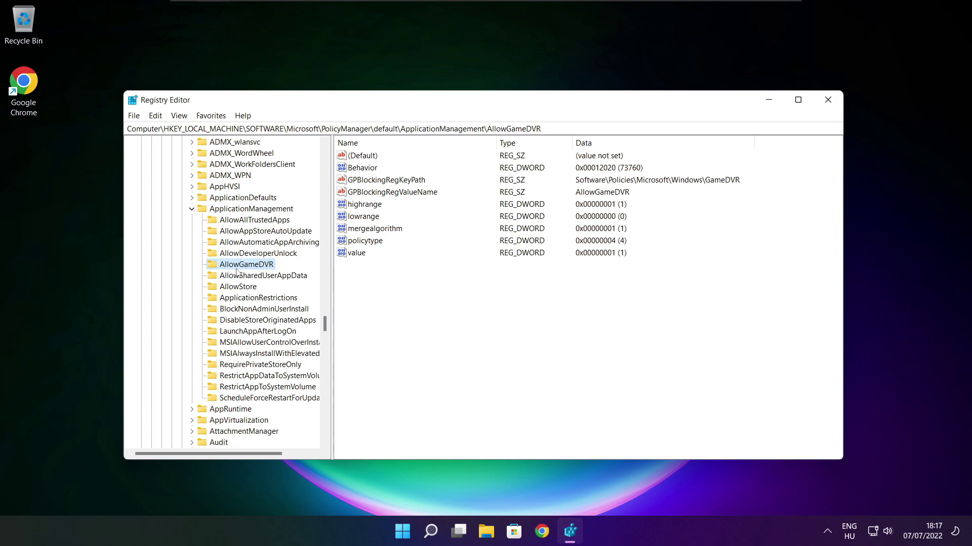
Change AllowGameDVR's 'value' entry from 1 to 0, then close Registry Editor.
{"action": "left_click", "coordinate": [356, 254]}
{"action": "left_click_drag", "start_coordinate": [269, 161], "coordinate": [492, 203]}
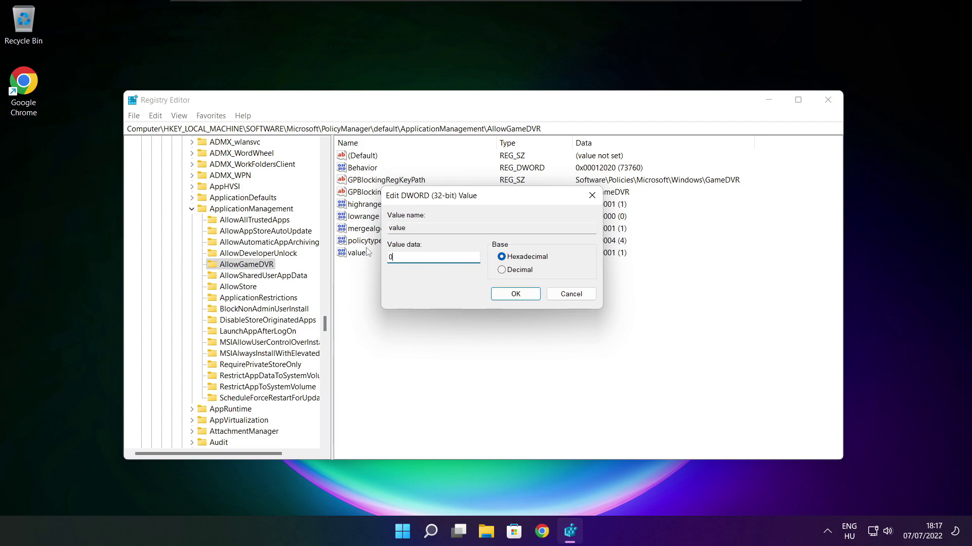
{"action": "left_click", "coordinate": [515, 295]}
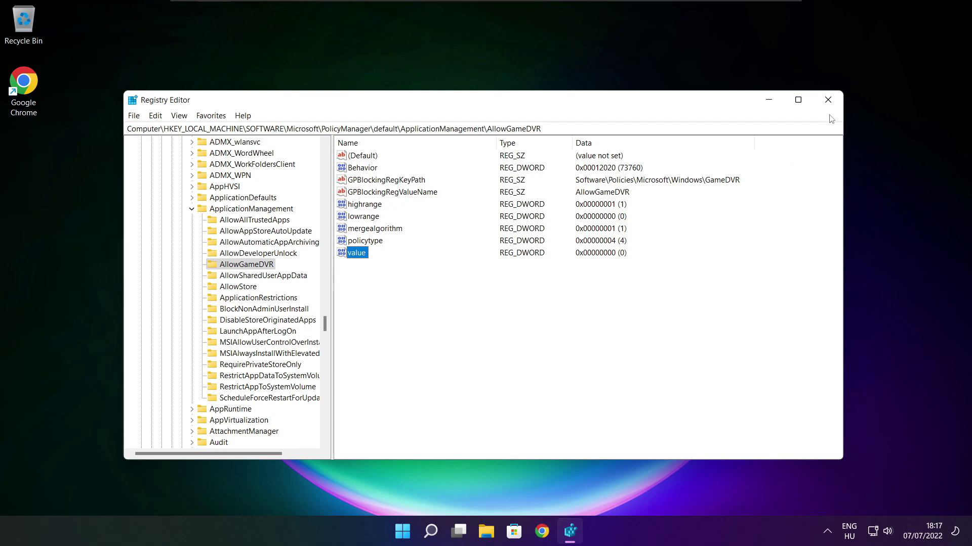
{"action": "left_click", "coordinate": [828, 102]}
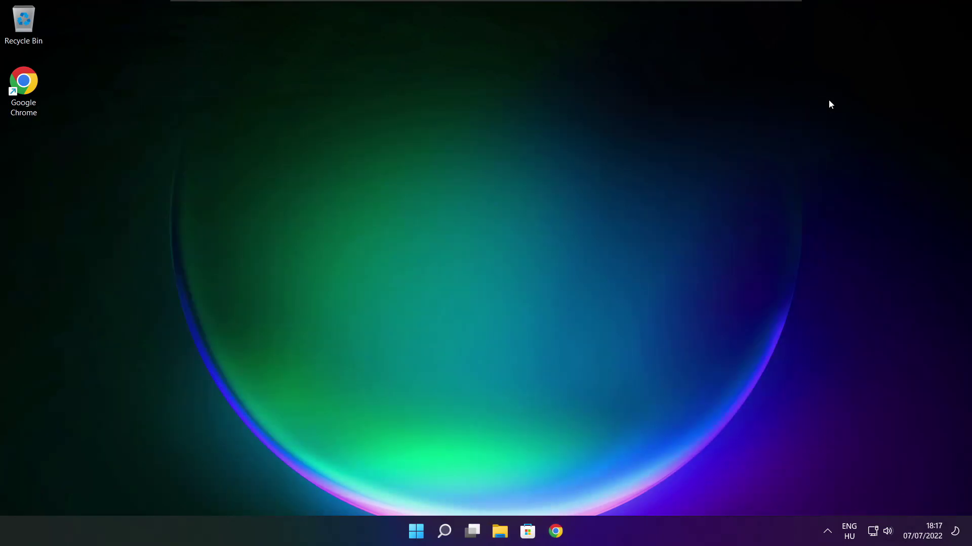
Return to Chrome's DirectX End-User Runtime page and download the dxwebsetup.exe web installer.
{"action": "left_click", "coordinate": [557, 531]}
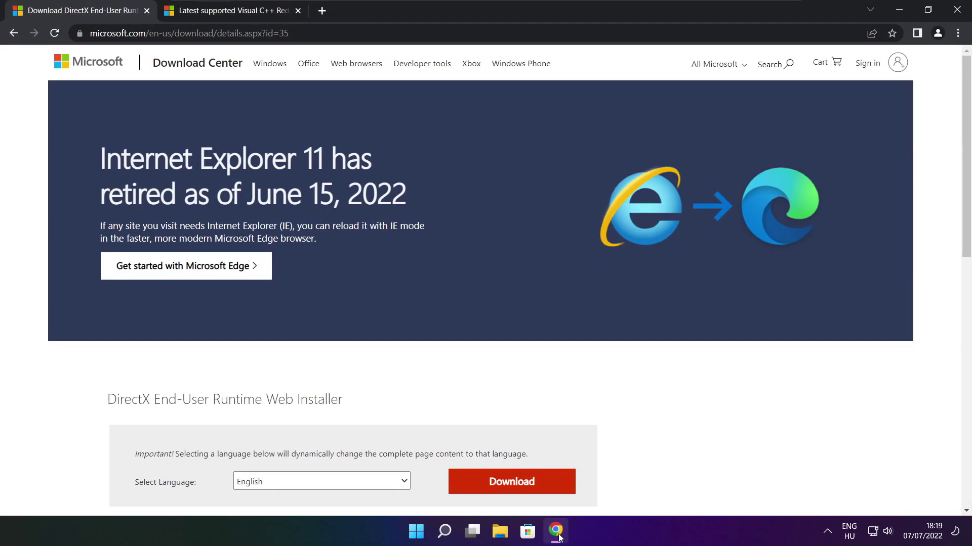
{"action": "left_click", "coordinate": [308, 33]}
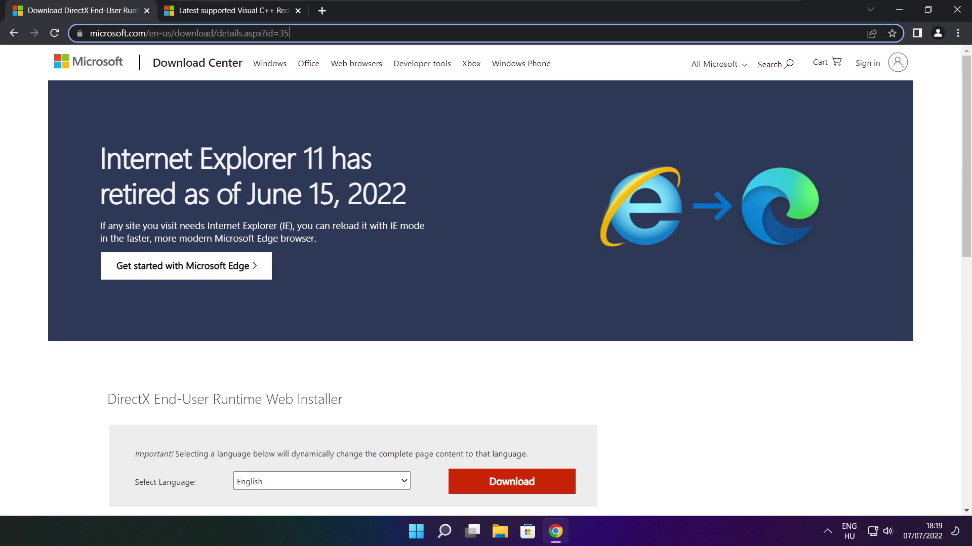
{"action": "mouse_move", "coordinate": [289, 33]}
{"action": "left_mouse_down"}
{"action": "mouse_move", "coordinate": [89, 33]}
{"action": "mouse_move", "coordinate": [290, 34]}
{"action": "left_mouse_up"}
{"action": "left_click", "coordinate": [347, 369]}
{"action": "scroll", "coordinate": [359, 216], "scroll_direction": "down", "scroll_amount": 4}
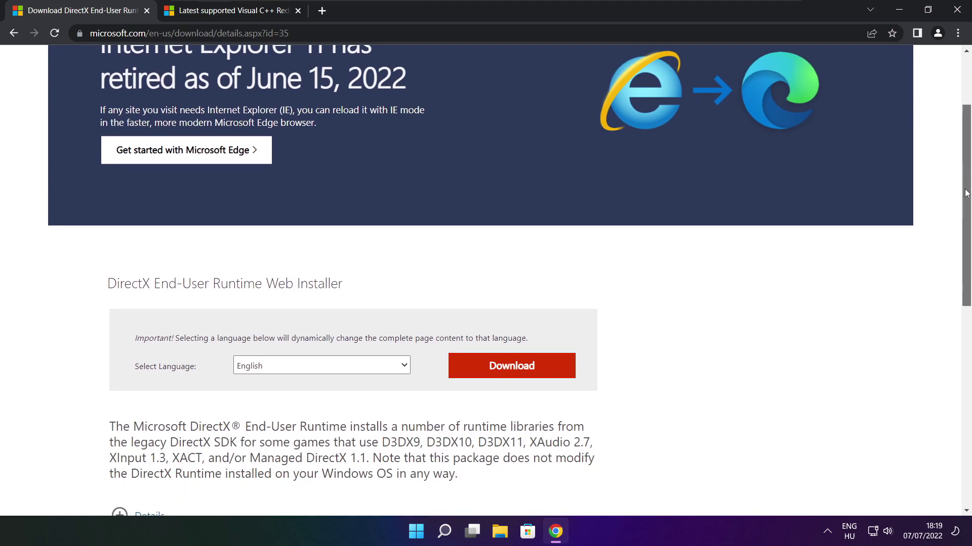
{"action": "left_click_drag", "start_coordinate": [359, 216], "coordinate": [414, 215]}
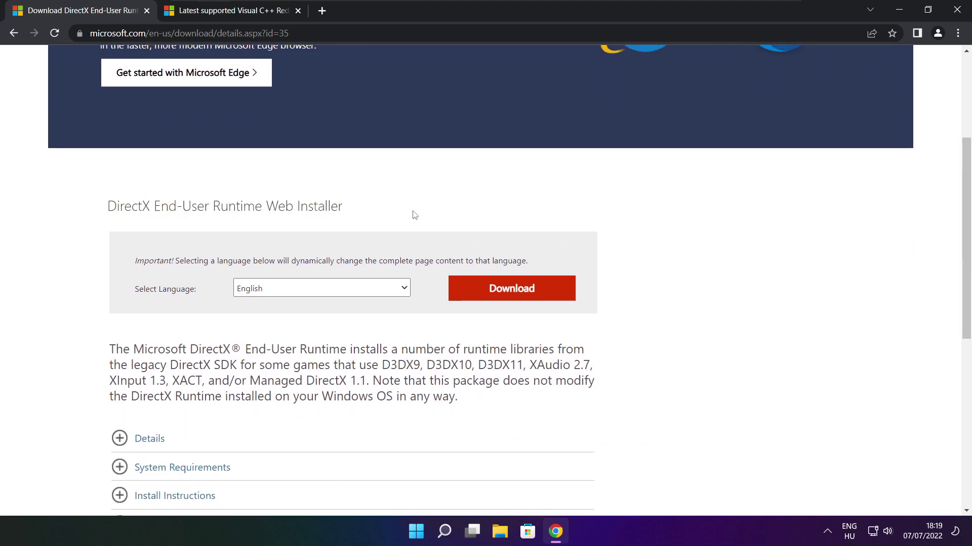
{"action": "left_click", "coordinate": [515, 291]}
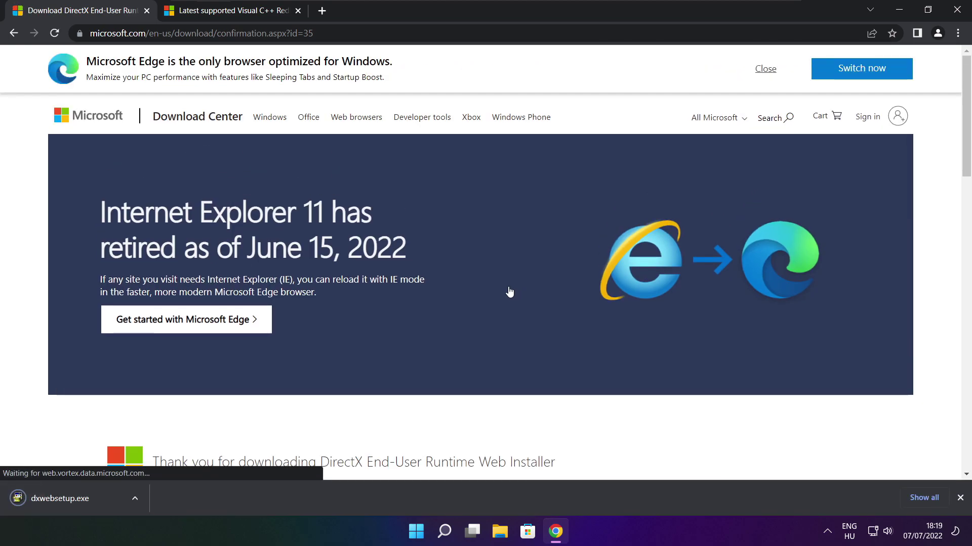
Run dxwebsetup.exe, accept the licence, skip the Bing Bar, install the runtime and finish.
{"action": "left_click", "coordinate": [91, 499]}
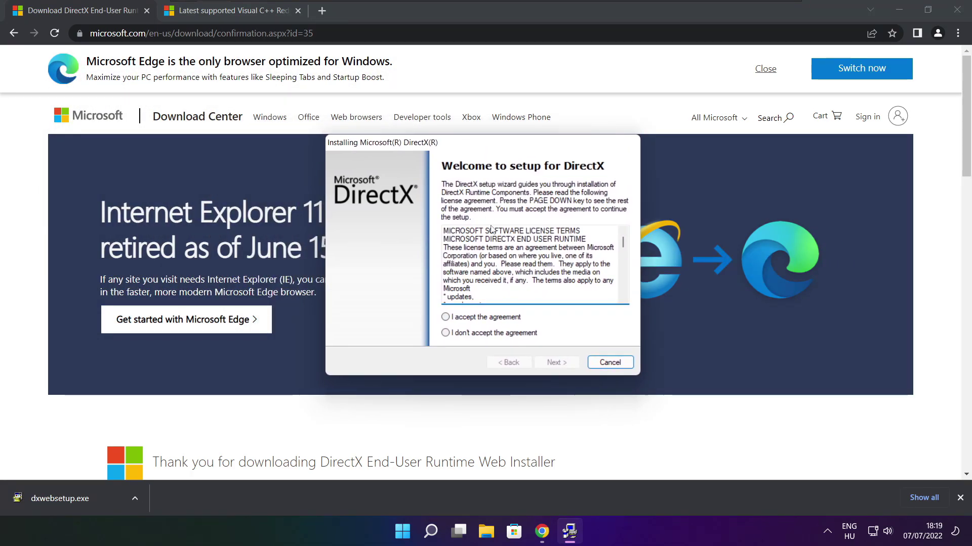
{"action": "left_click_drag", "start_coordinate": [623, 241], "coordinate": [622, 288]}
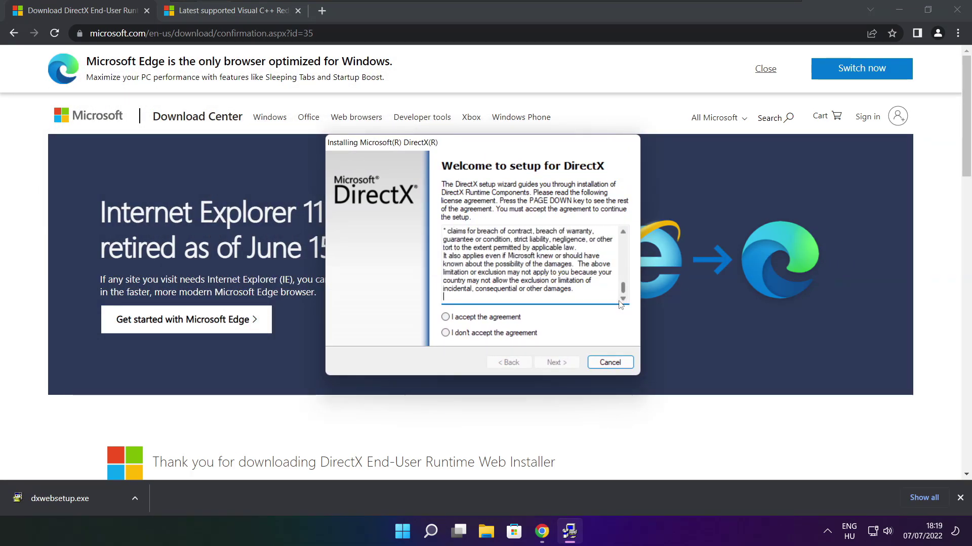
{"action": "left_click", "coordinate": [466, 319]}
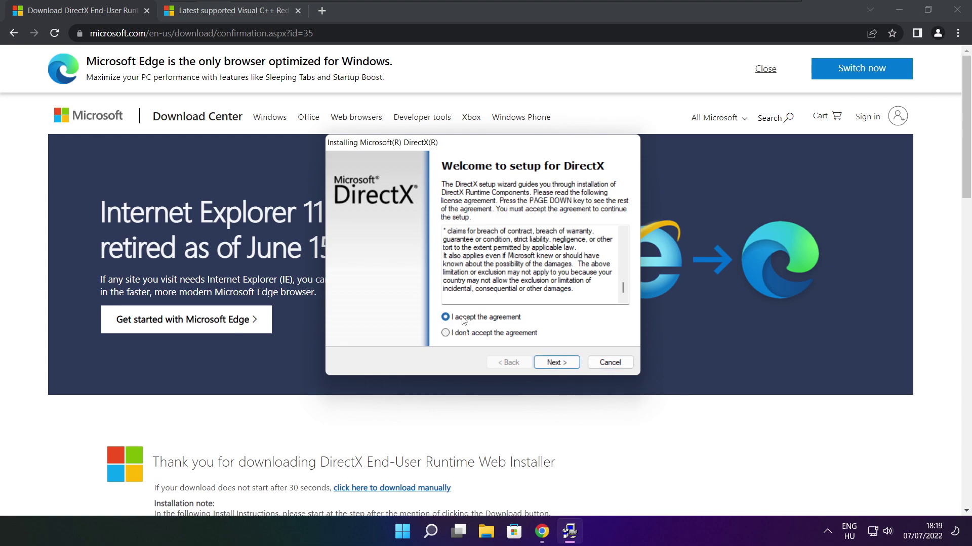
{"action": "left_click", "coordinate": [556, 362]}
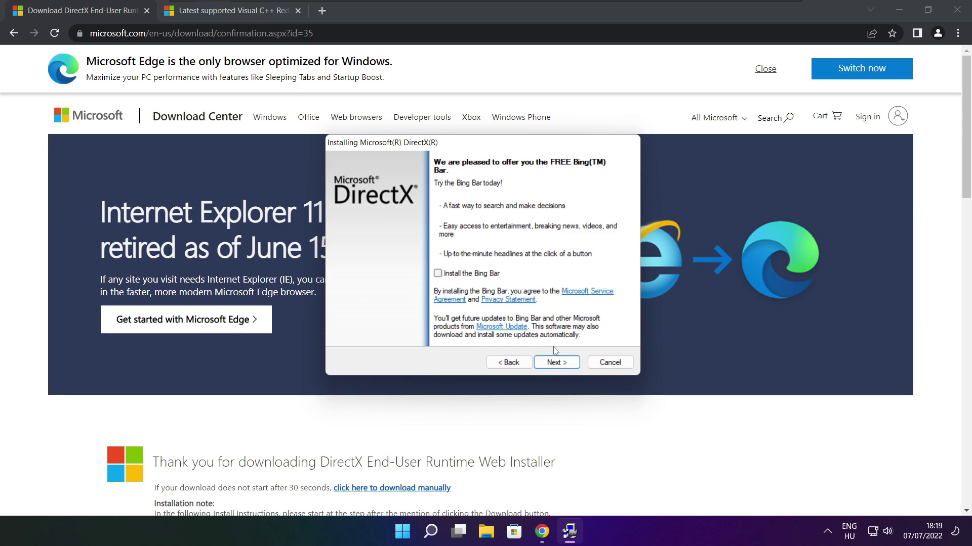
{"action": "left_click", "coordinate": [563, 364]}
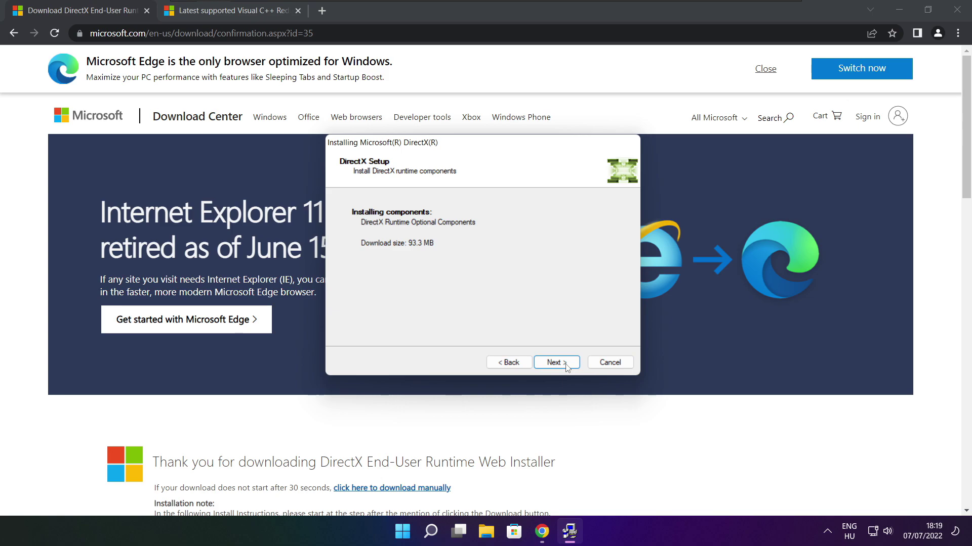
{"action": "left_click", "coordinate": [556, 362]}
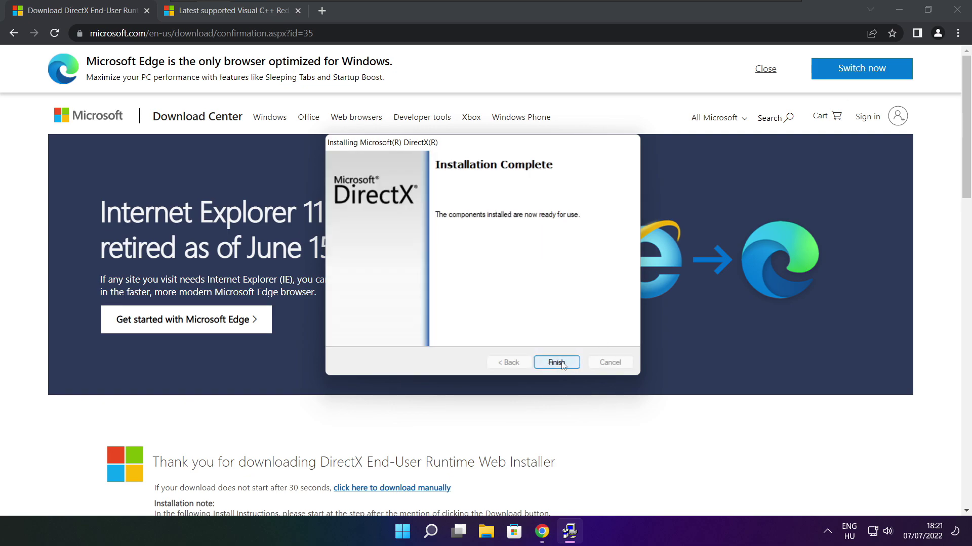
{"action": "left_click", "coordinate": [556, 363]}
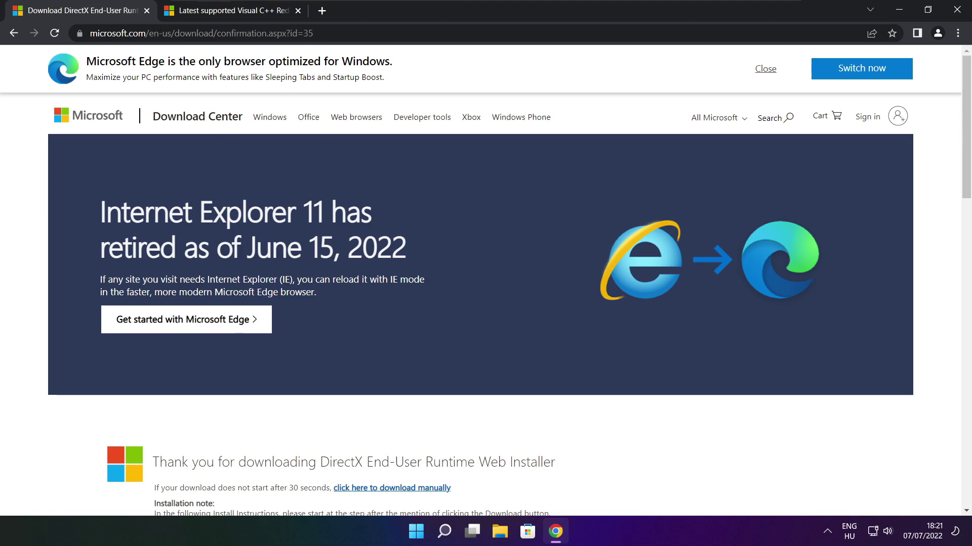